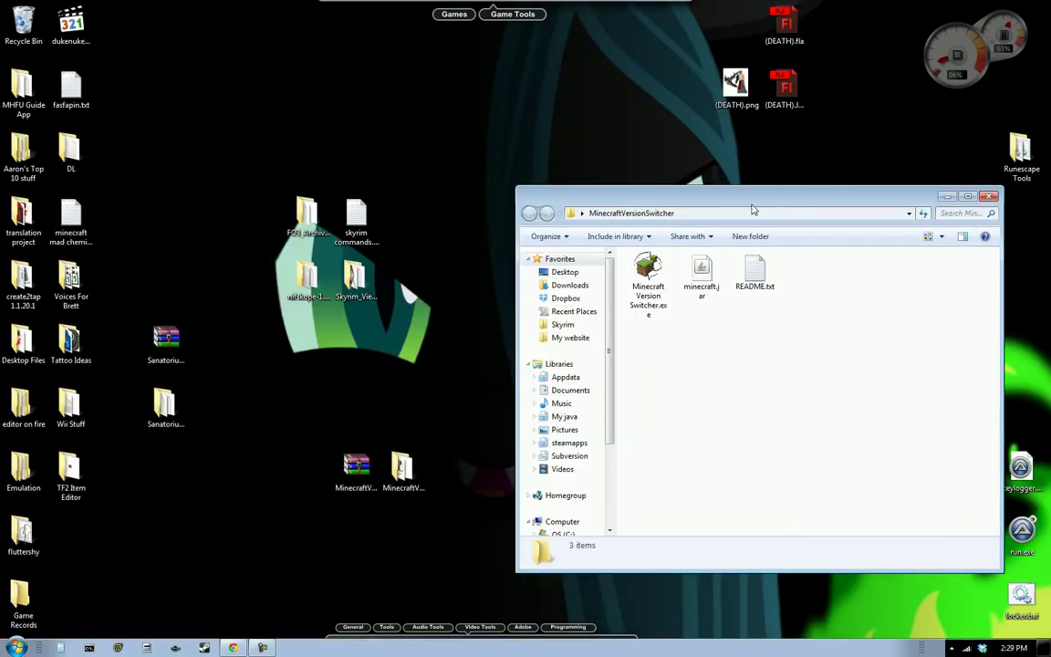
- Launch Minecraft with the saved login to check the version on its title screen, and close the game
mouse_move(753, 209)
mouse_down()
mouse_move(409, 203)
mouse_move(434, 204)
mouse_up()
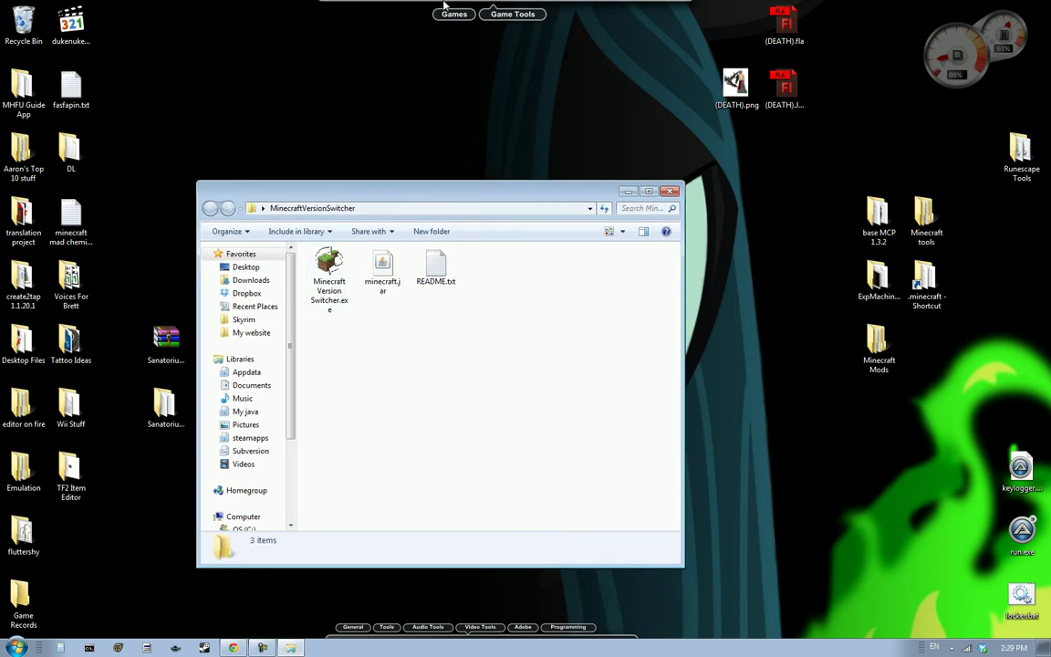
mouse_move(406, 23)
click(335, 29)
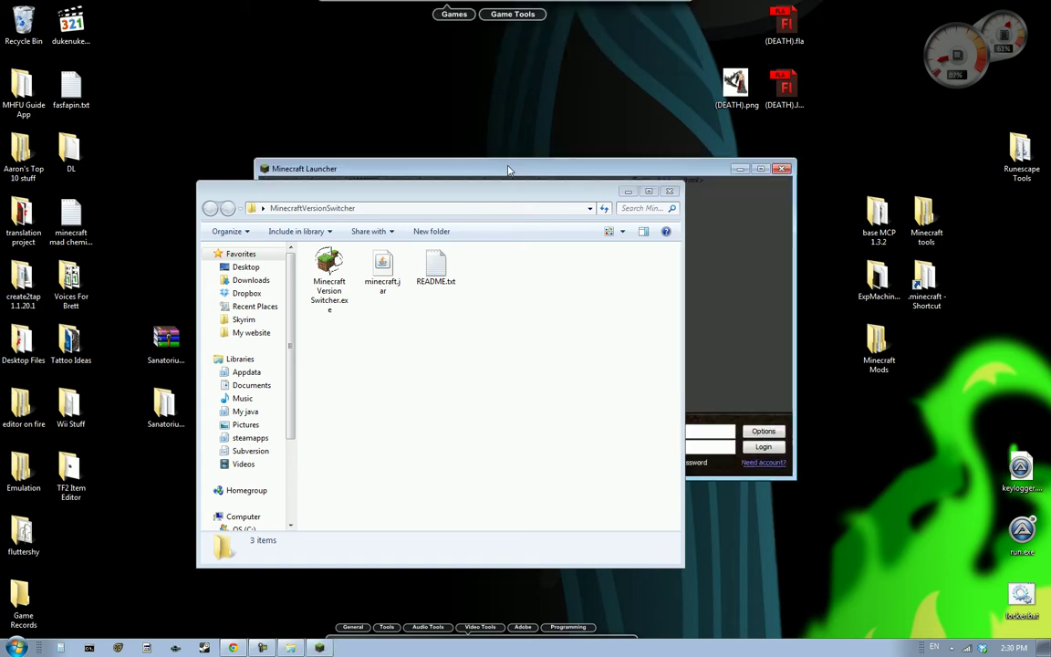
drag(529, 173, 608, 133)
click(842, 404)
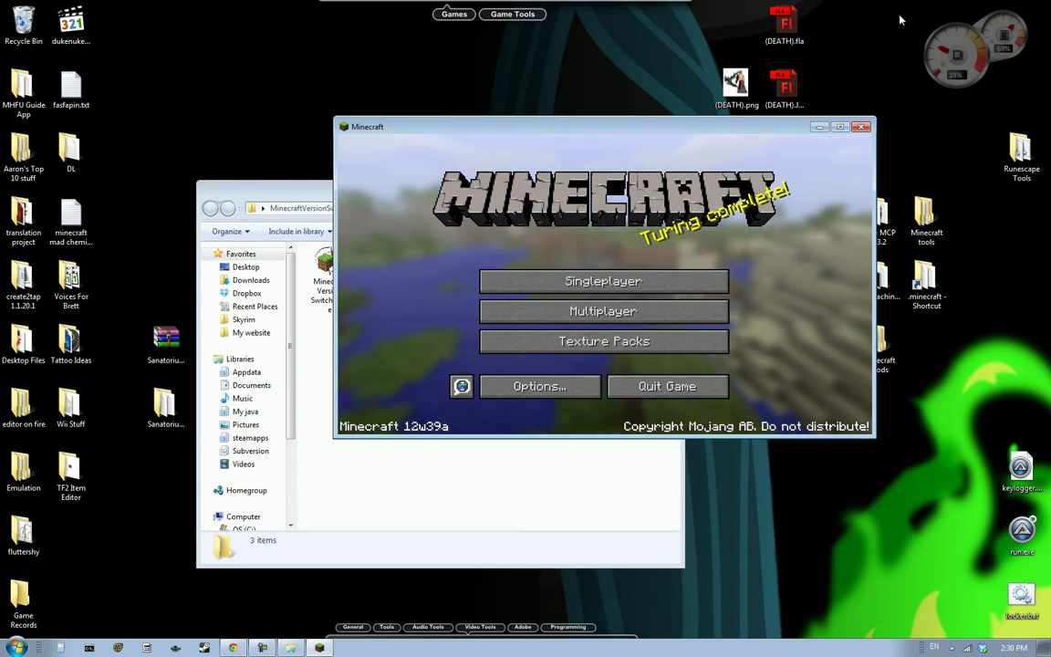
click(866, 127)
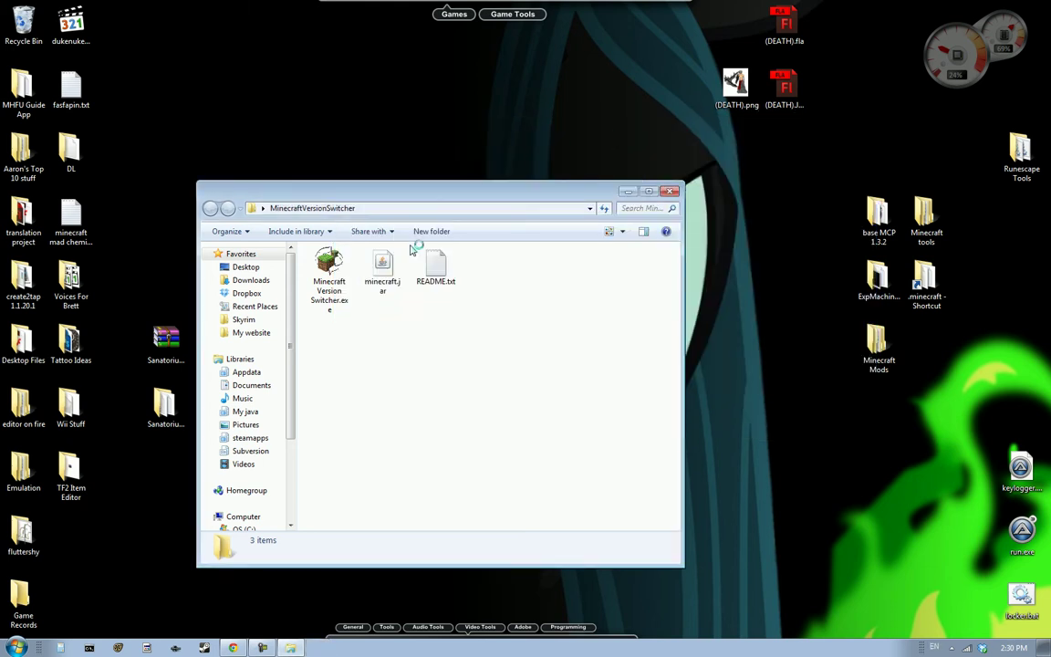
- Start Minecraft Version Switcher.exe and open the bin folder inside the .minecraft directory
click(331, 267)
double_click(338, 263)
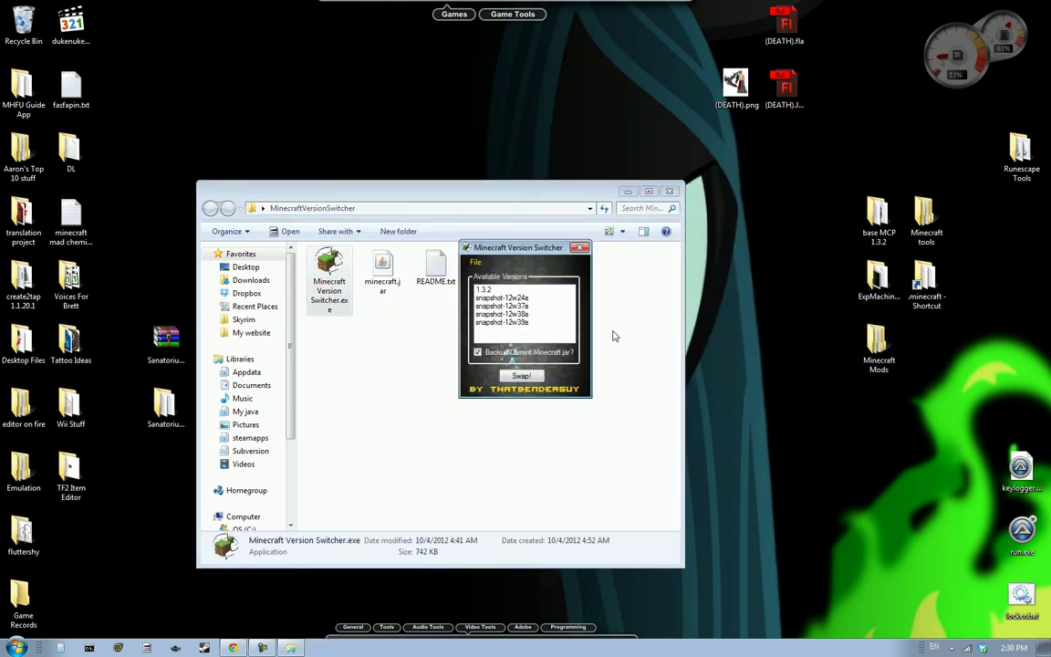
click(929, 286)
double_click(936, 286)
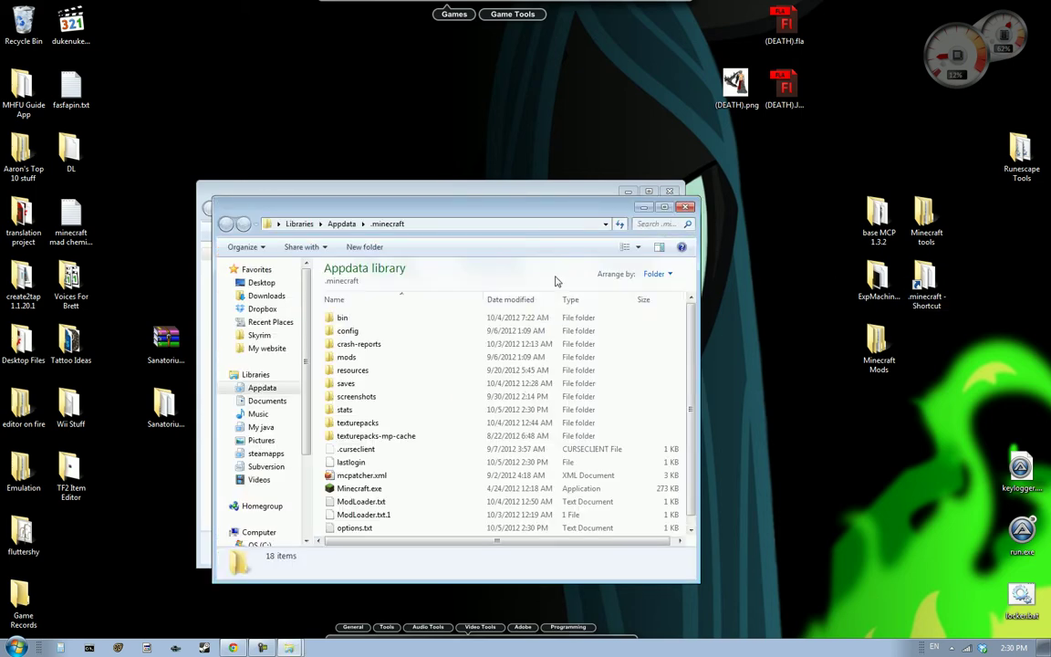
drag(460, 198, 702, 156)
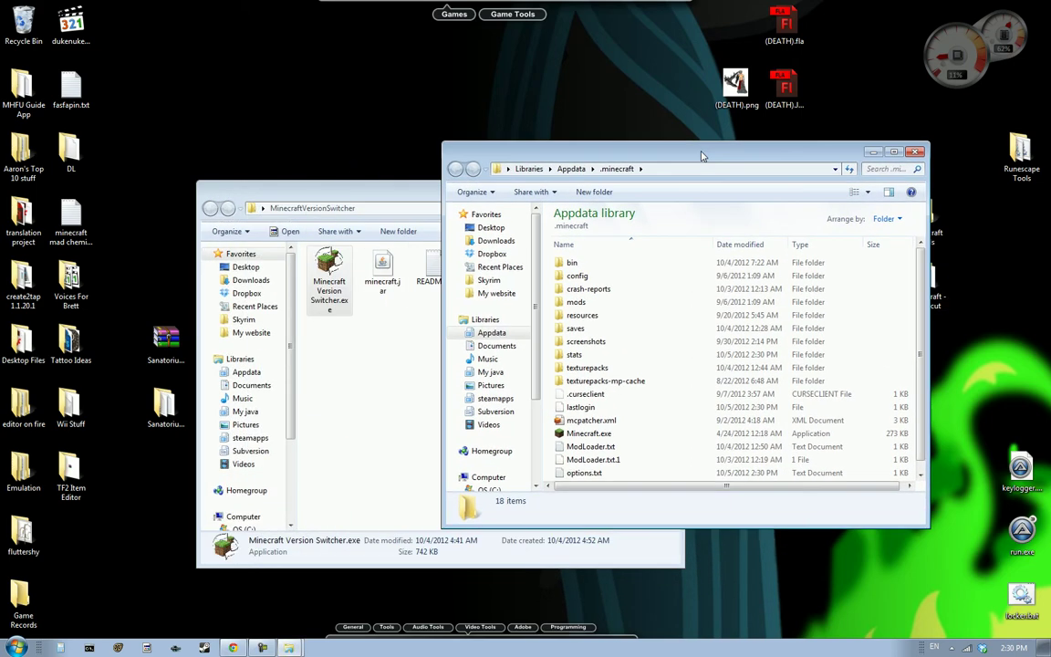
double_click(591, 265)
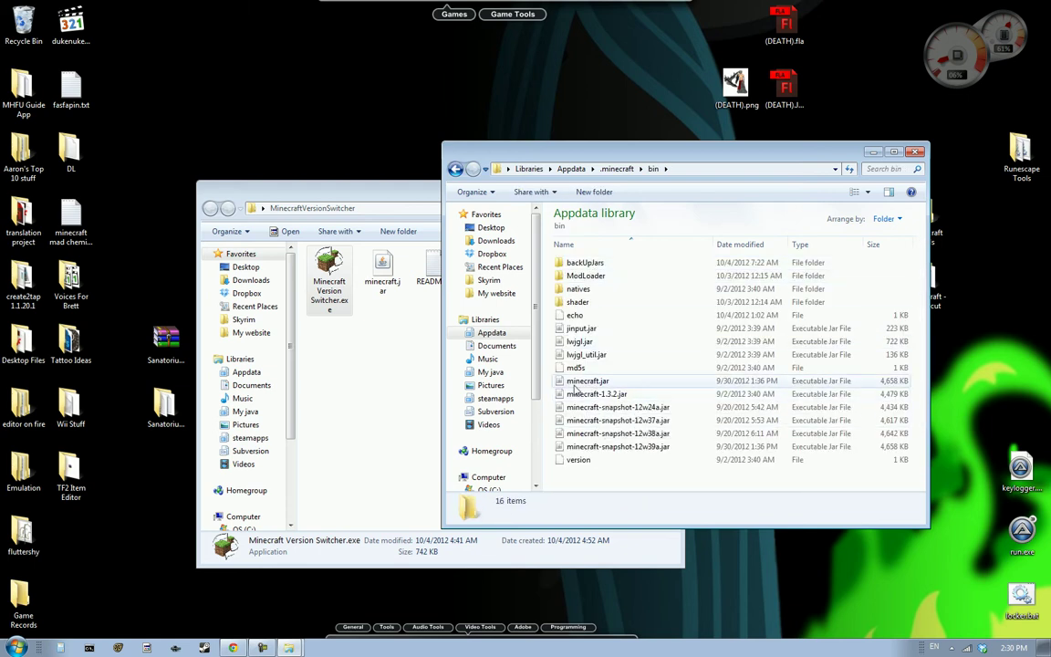
- Examine minecraft.jar and the version-named jar files in the bin folder, keeping the version switcher accessible beside it
click(593, 381)
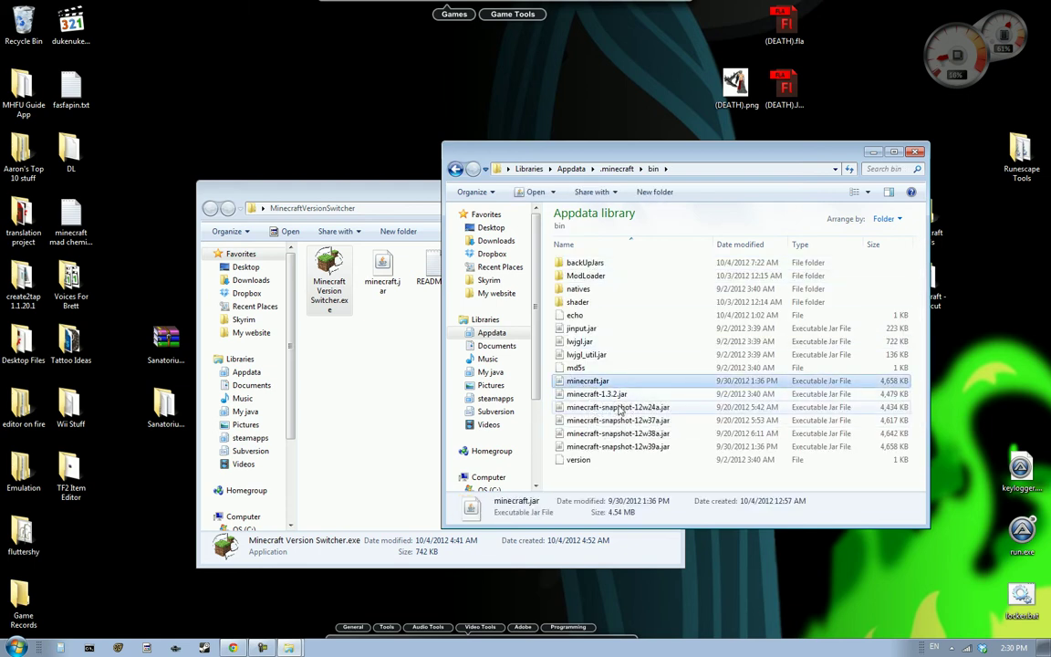
click(610, 394)
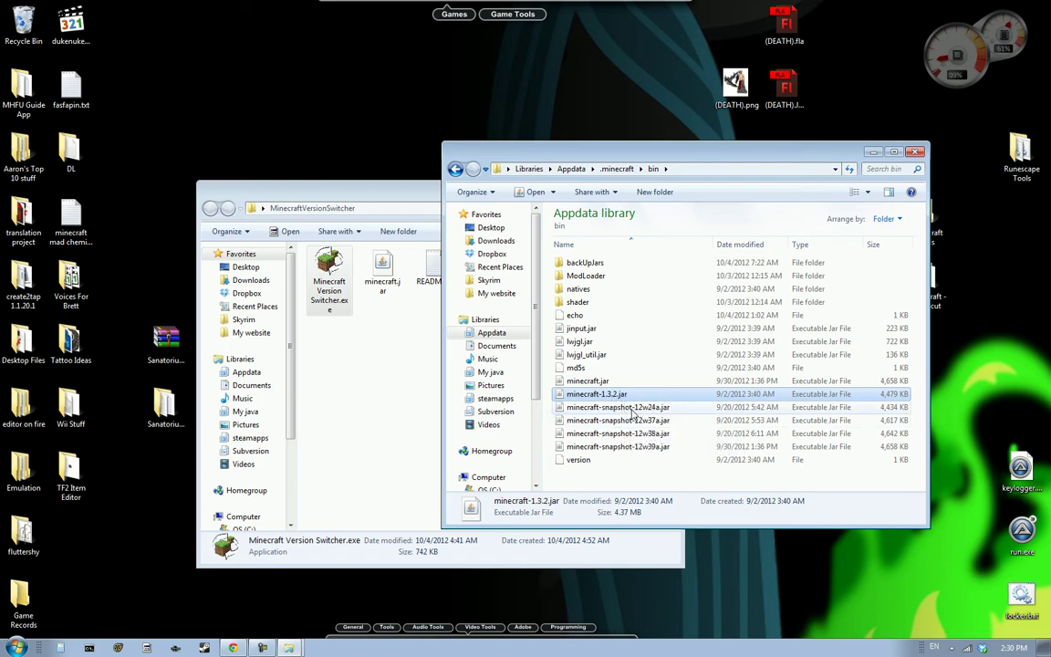
drag(575, 158, 645, 155)
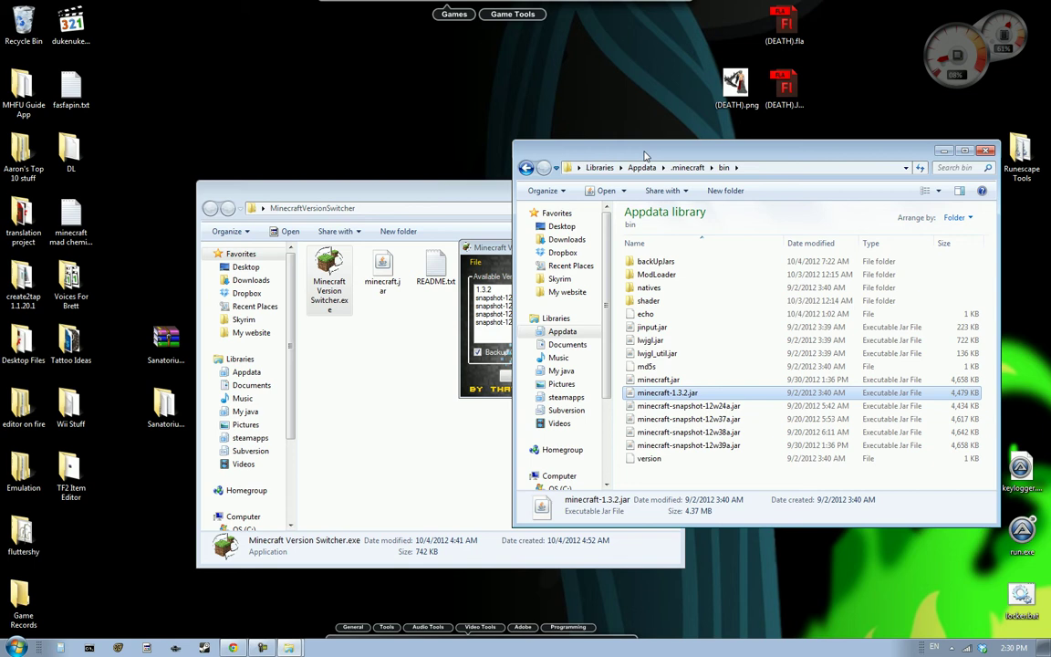
- Swap the active Minecraft version to 1.3.2 with the current minecraft.jar backed up, and close the version switcher
drag(484, 248, 338, 246)
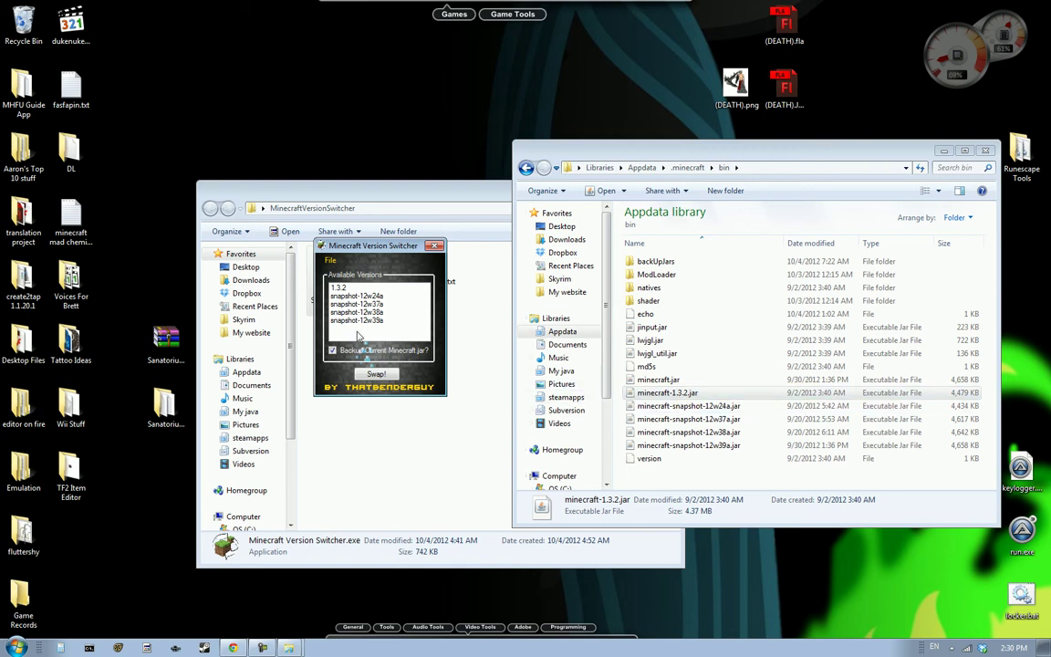
click(357, 288)
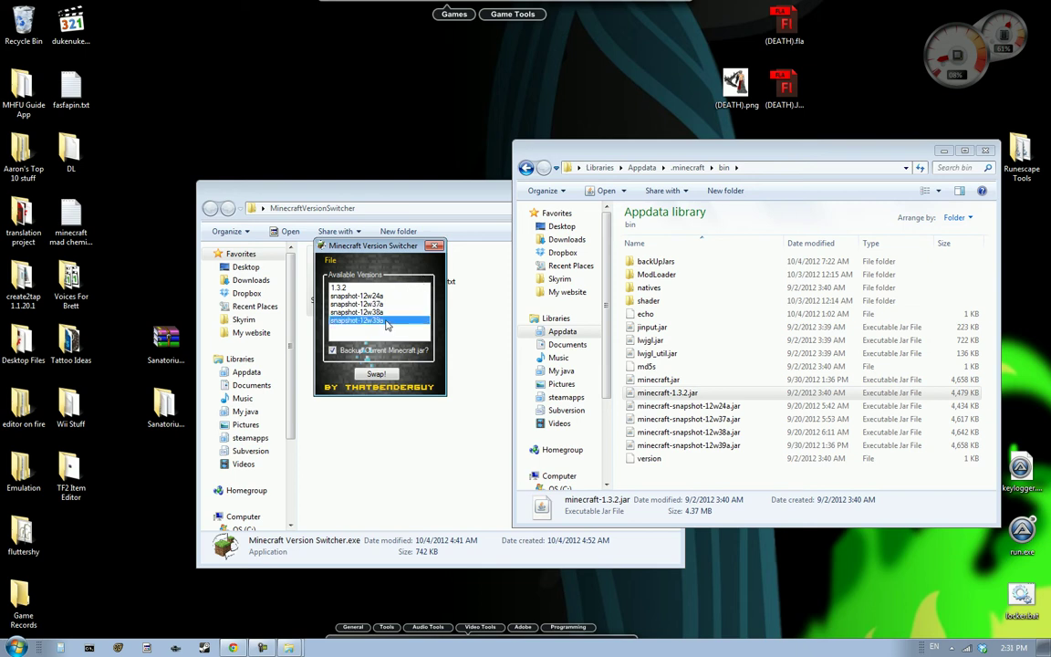
click(386, 375)
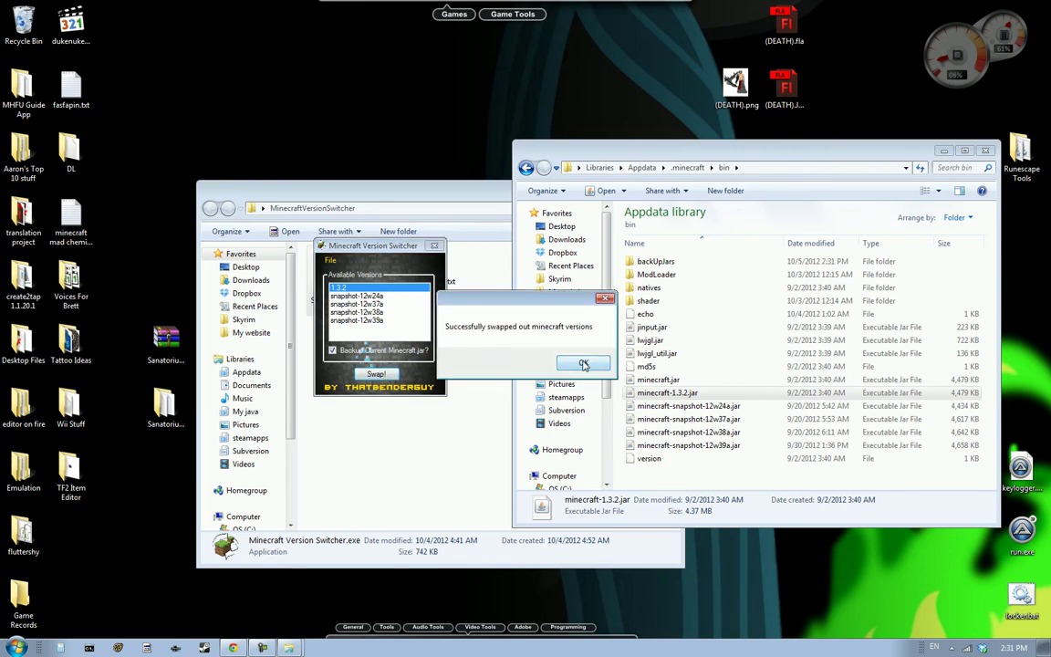
click(584, 364)
key(alt+F4)
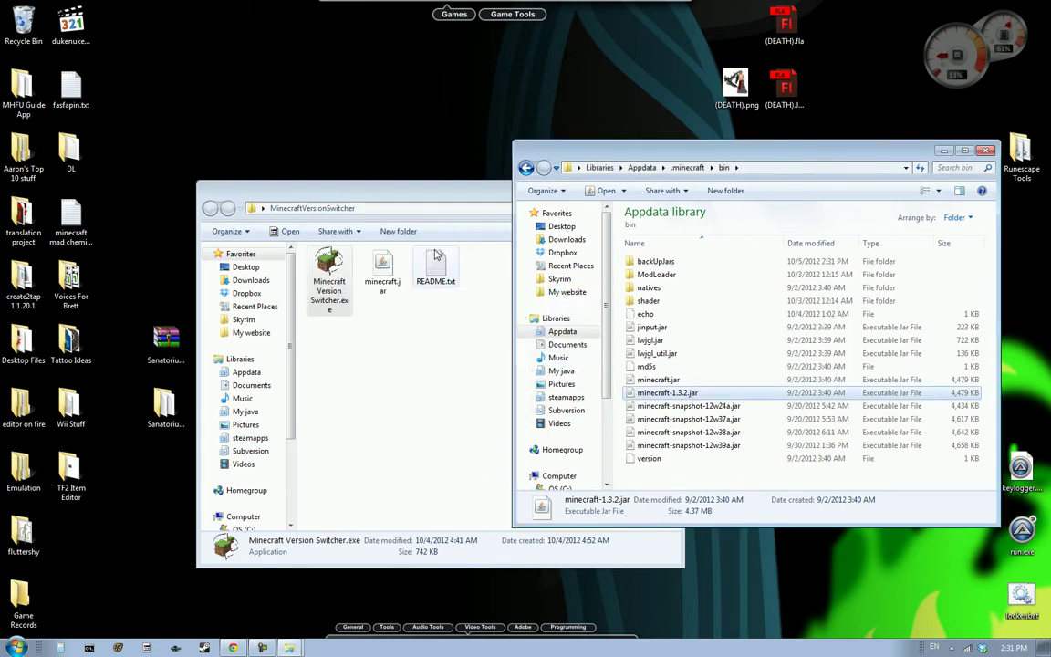
- Relaunch Minecraft with the saved login to verify the swapped version, and close the game
click(456, 11)
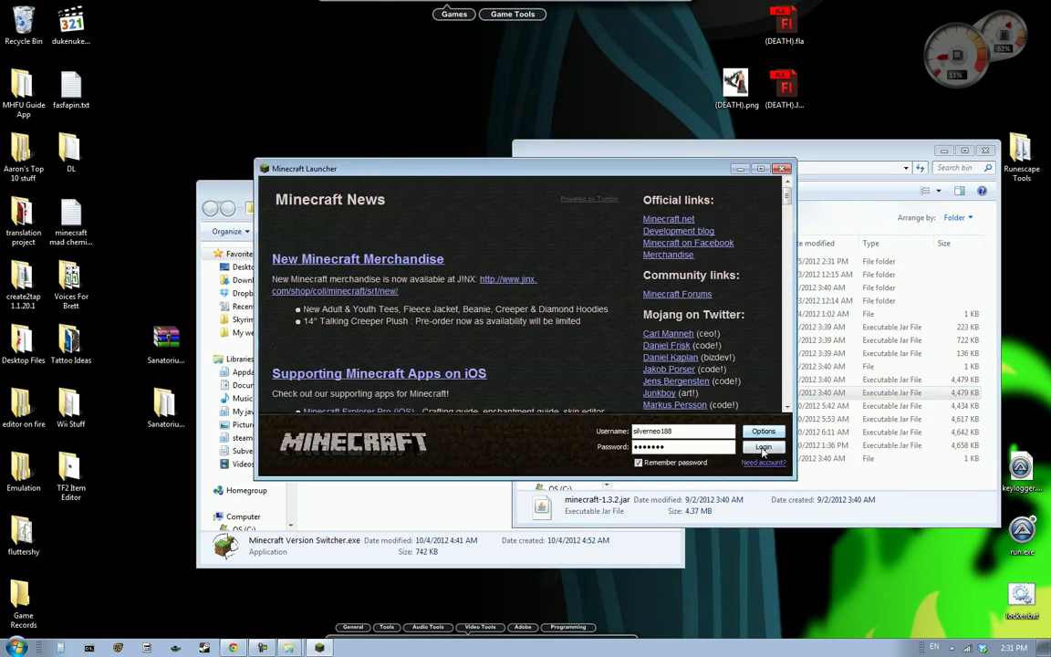
click(770, 448)
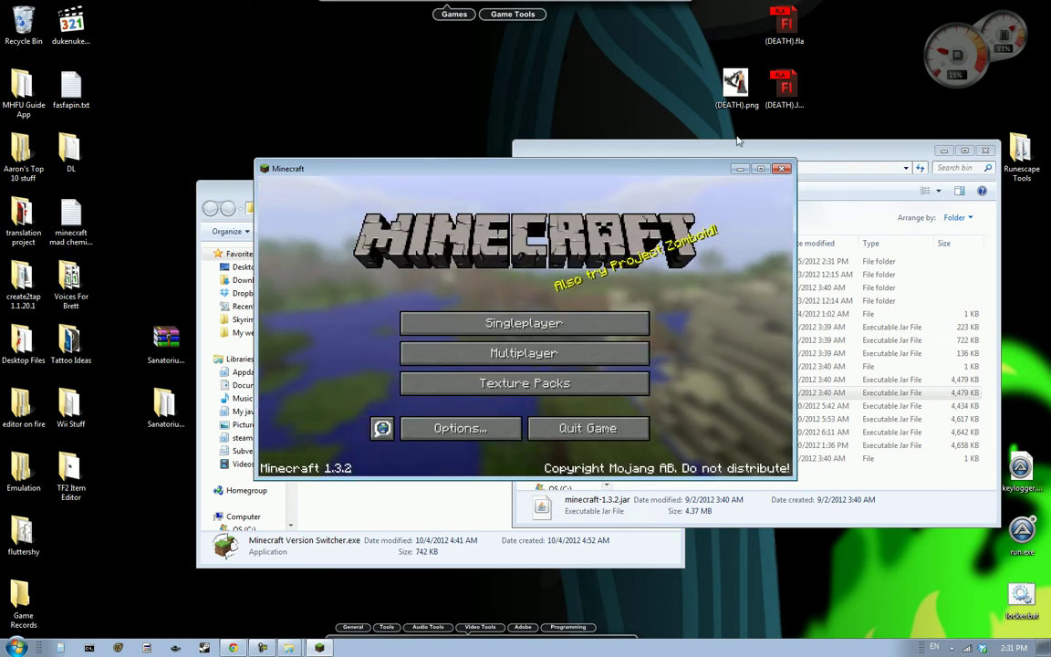
click(782, 170)
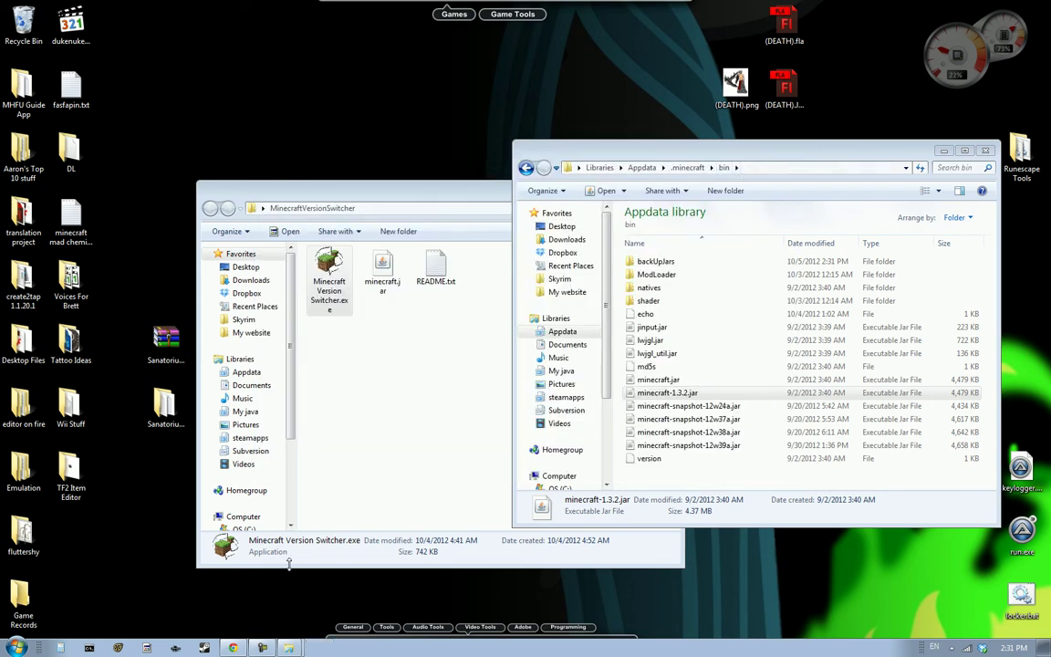
- Switch to Chrome to compare the Minecraft Snapshot 12w40a post on mojang.com with today's date, and minimize the browser
key(alt+Tab)
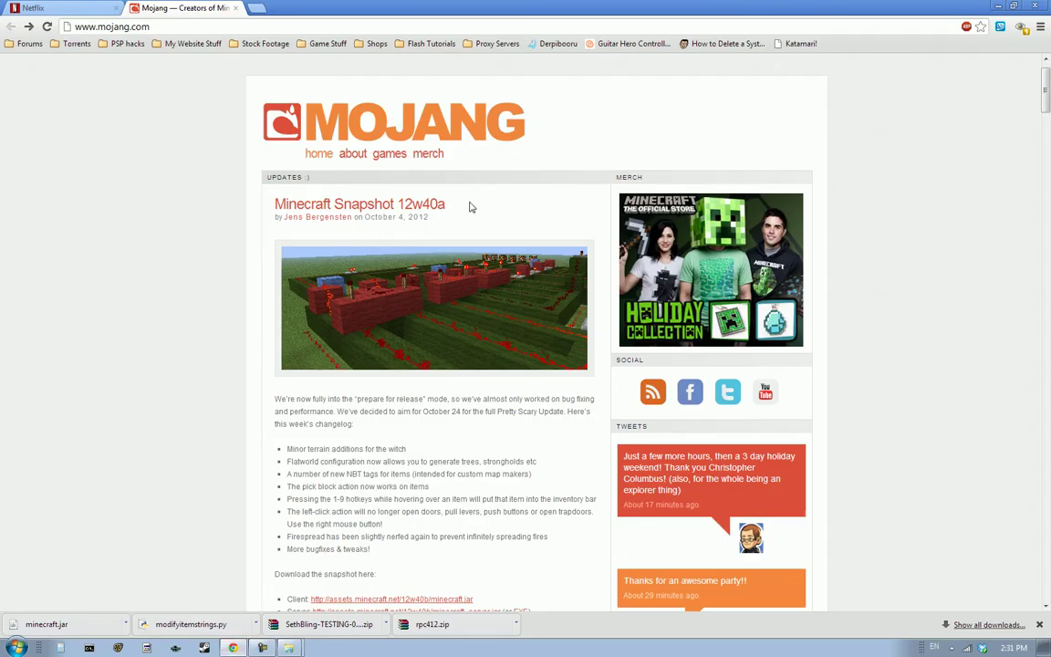
click(1020, 649)
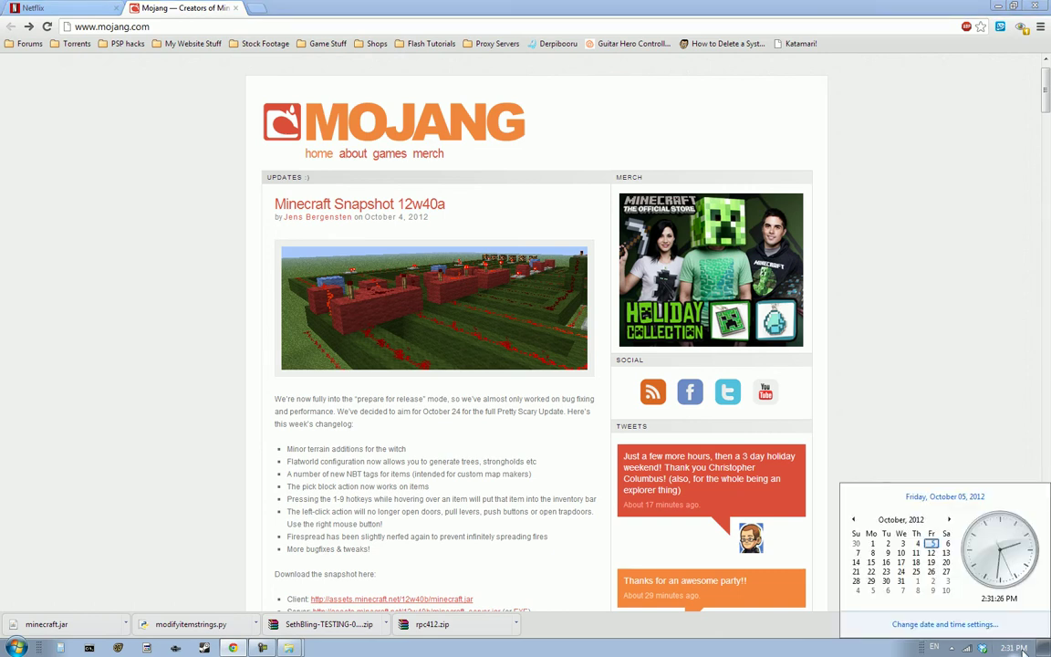
click(1022, 650)
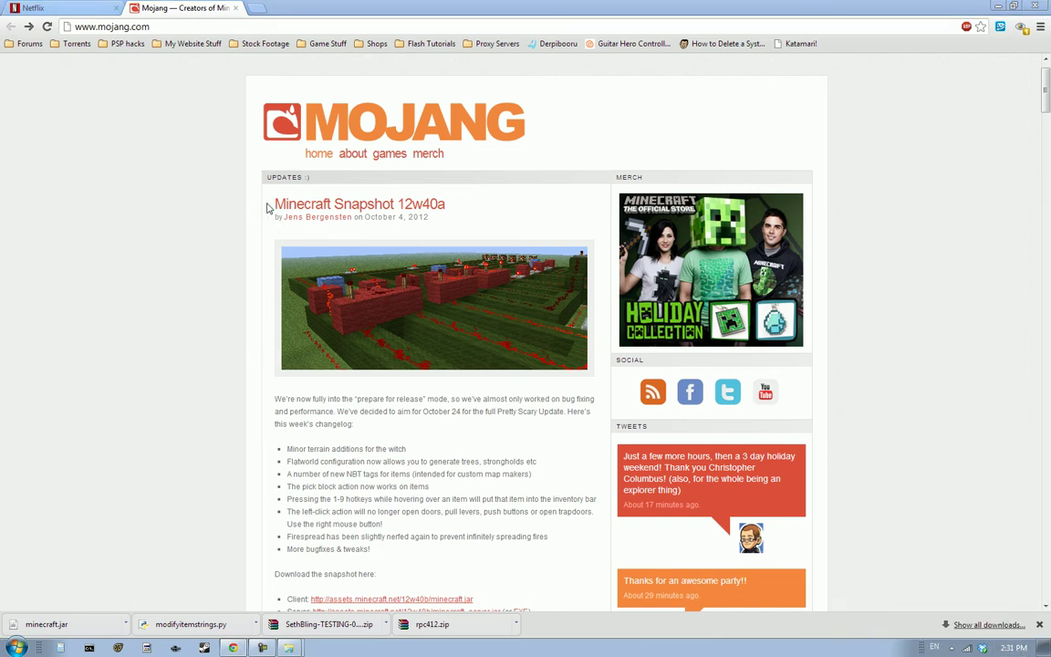
drag(268, 208, 468, 206)
click(465, 207)
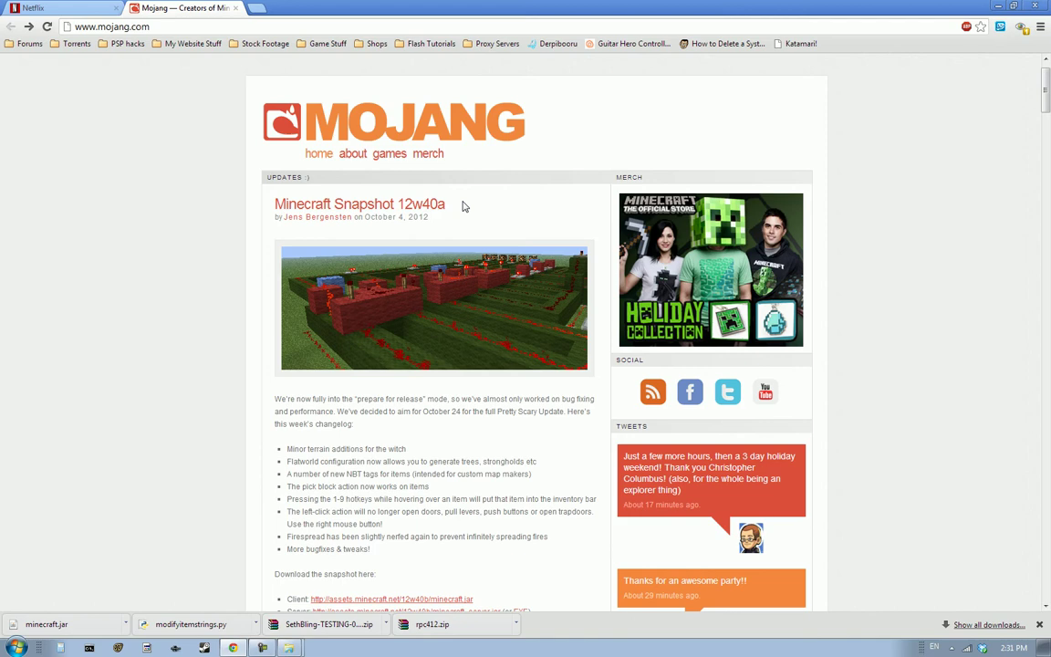
click(1001, 5)
- Inspect minecraft.jar in the MinecraftVersionSwitcher folder and close the .minecraft bin window
click(382, 272)
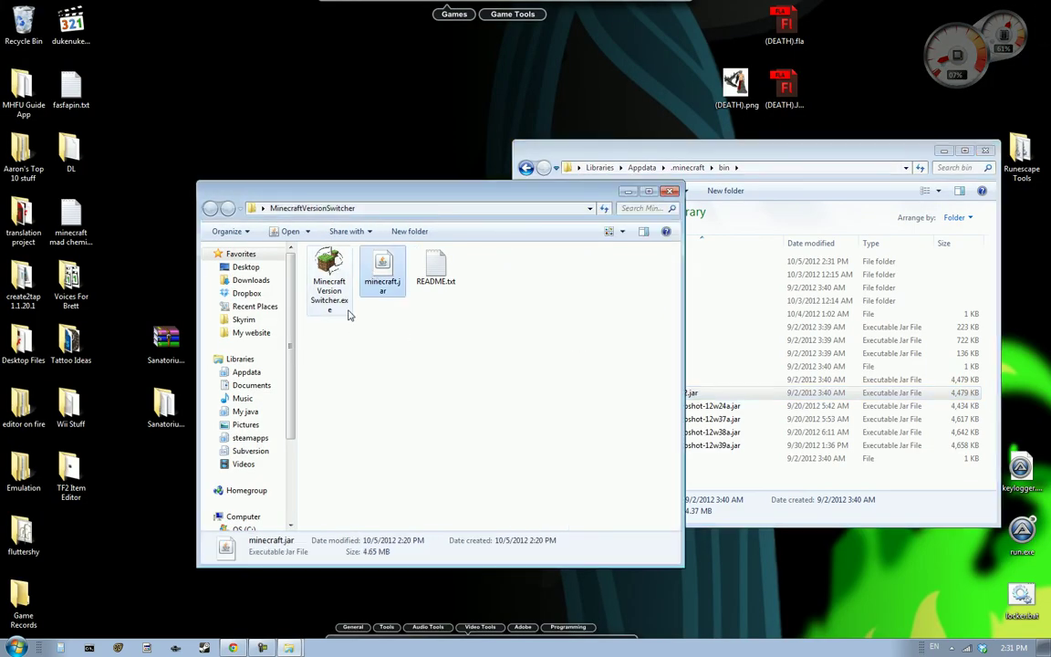
click(373, 345)
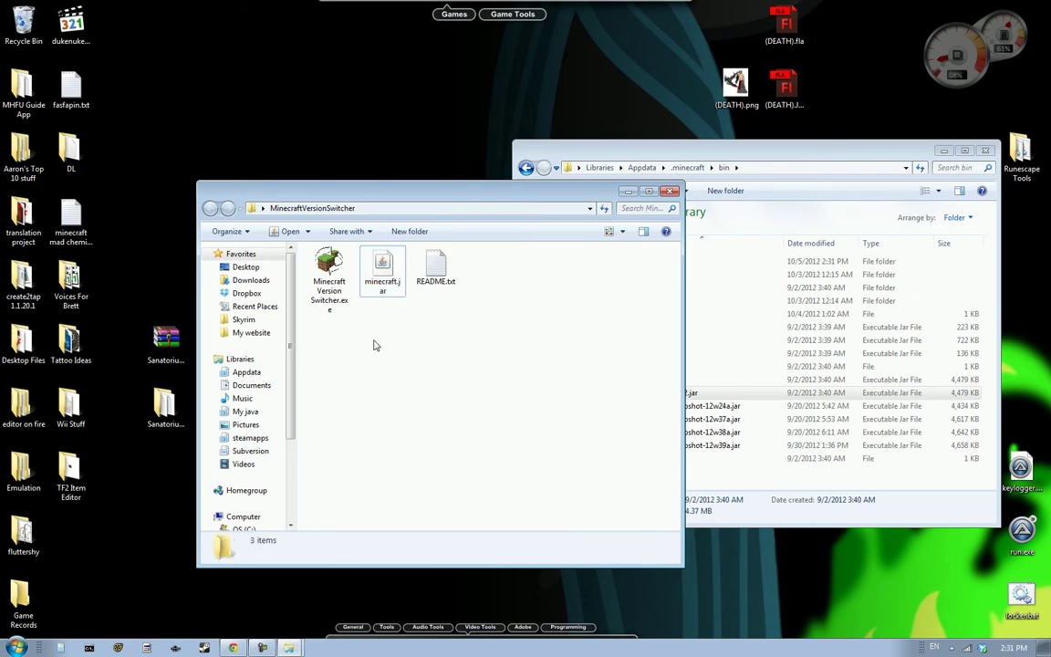
click(687, 435)
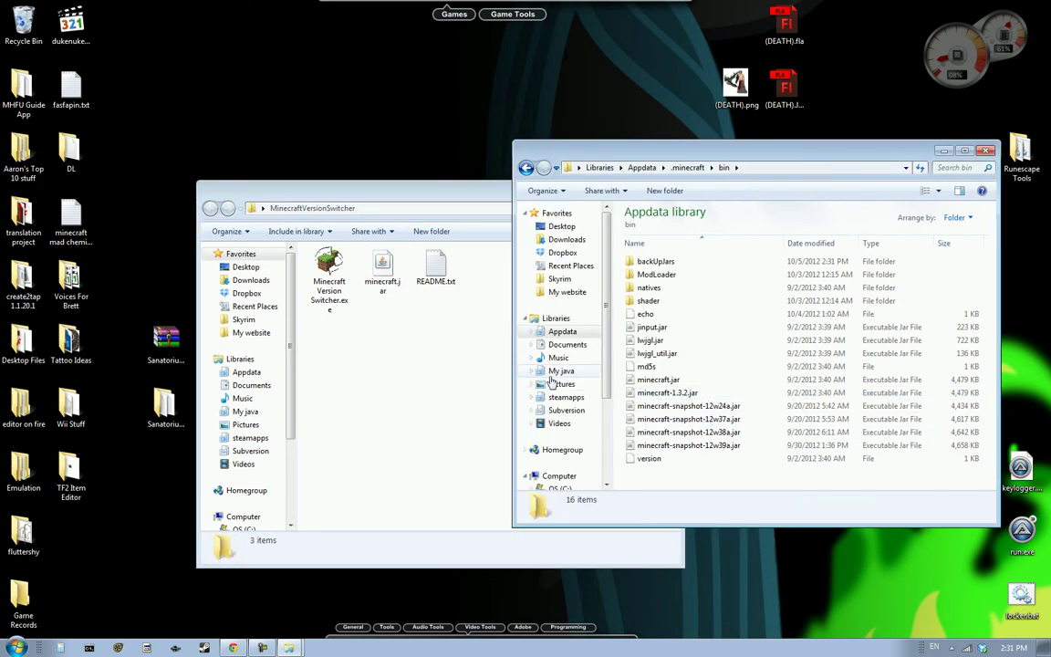
click(987, 152)
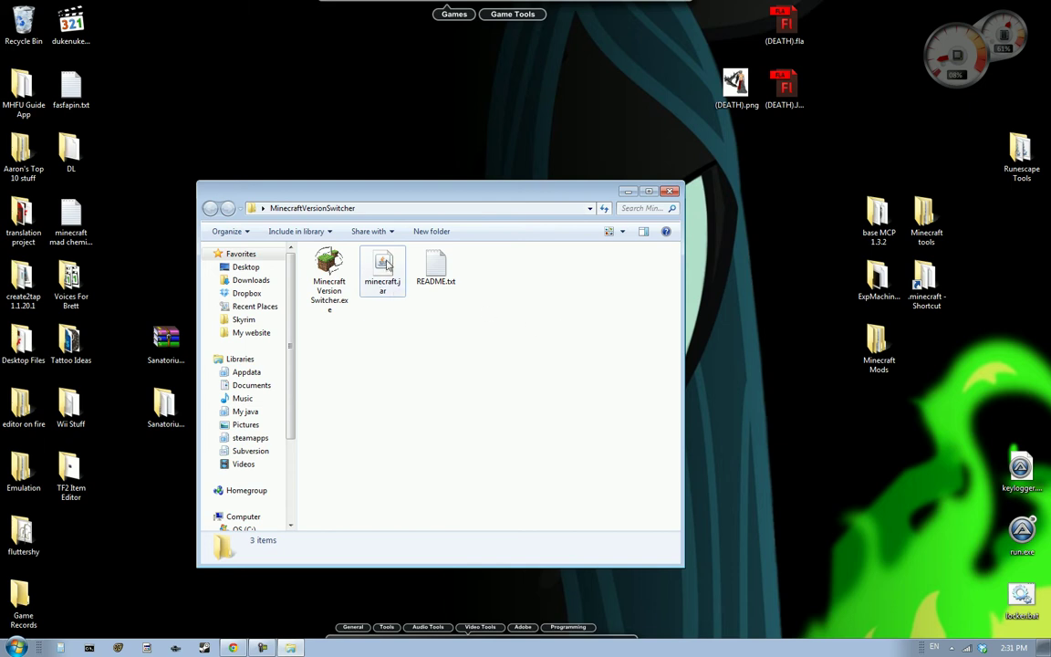
- Restart Minecraft Version Switcher and add the folder's minecraft.jar as a snapshot with the new file name snapshot-12w40a
click(387, 263)
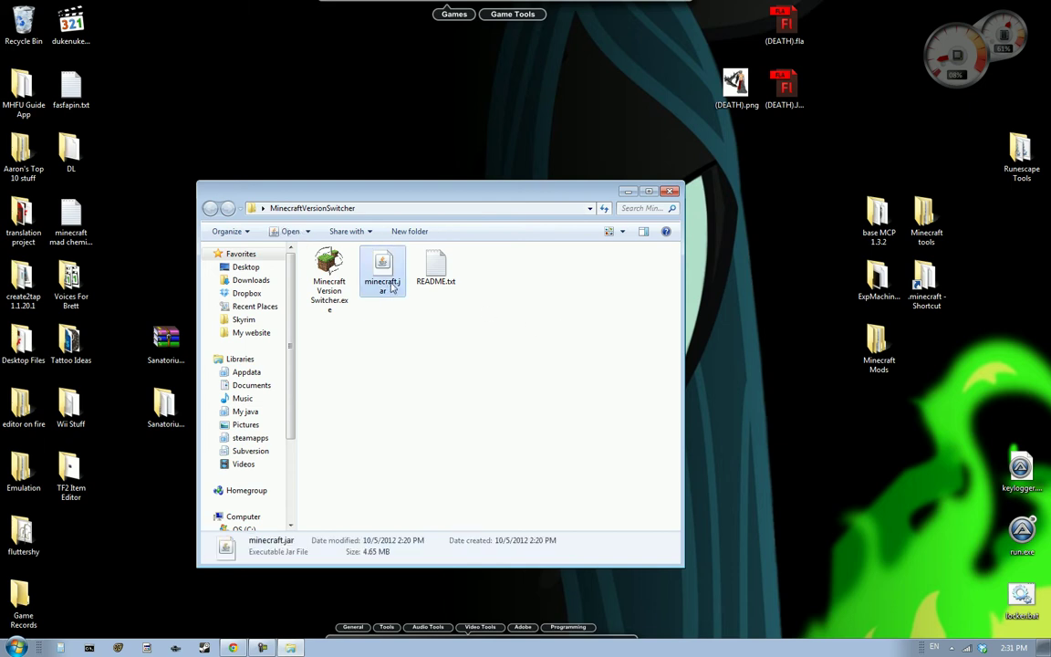
double_click(345, 265)
drag(451, 233, 607, 230)
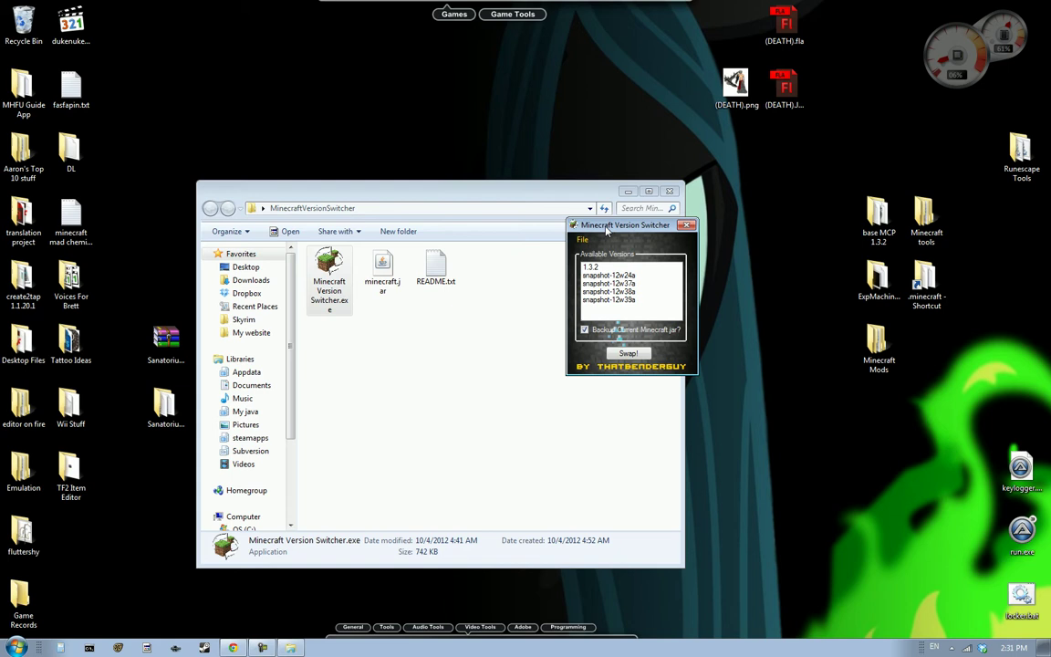
drag(382, 267, 586, 276)
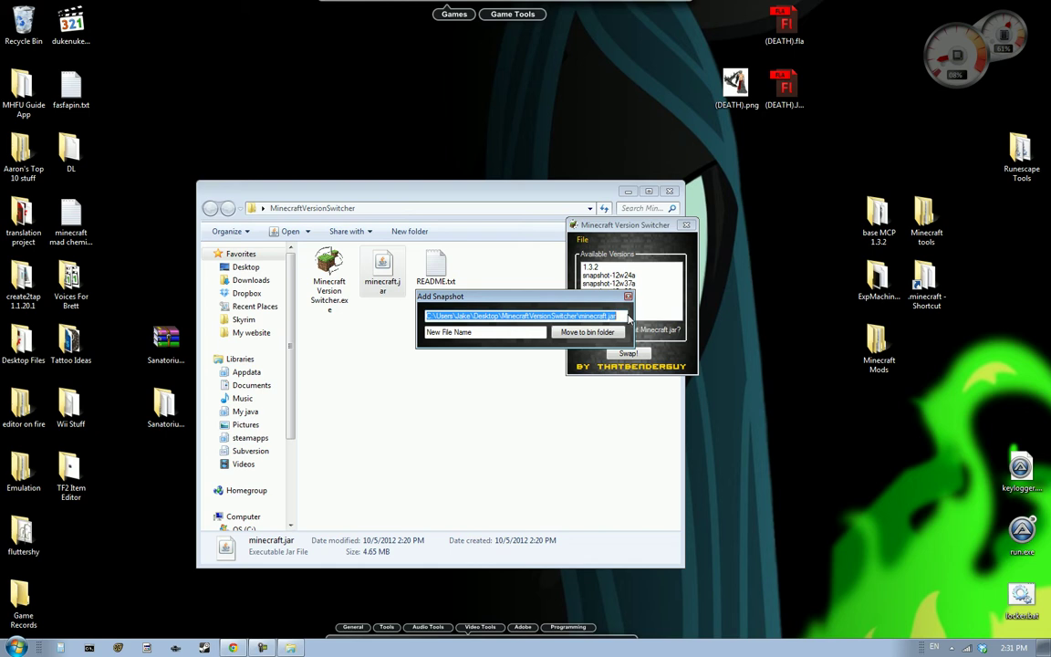
click(453, 332)
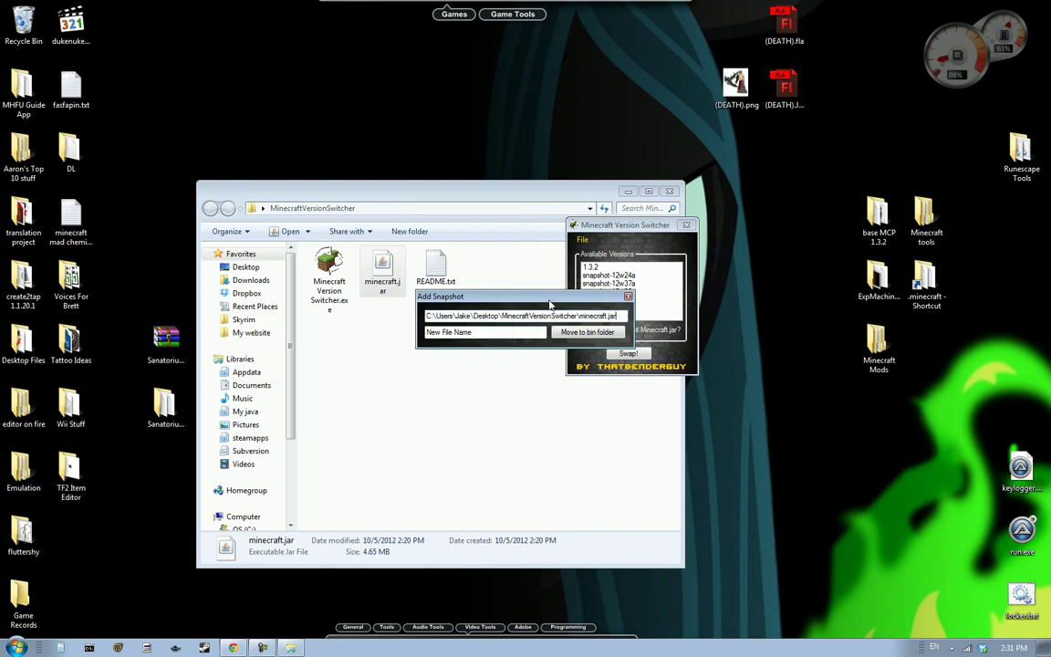
click(511, 332)
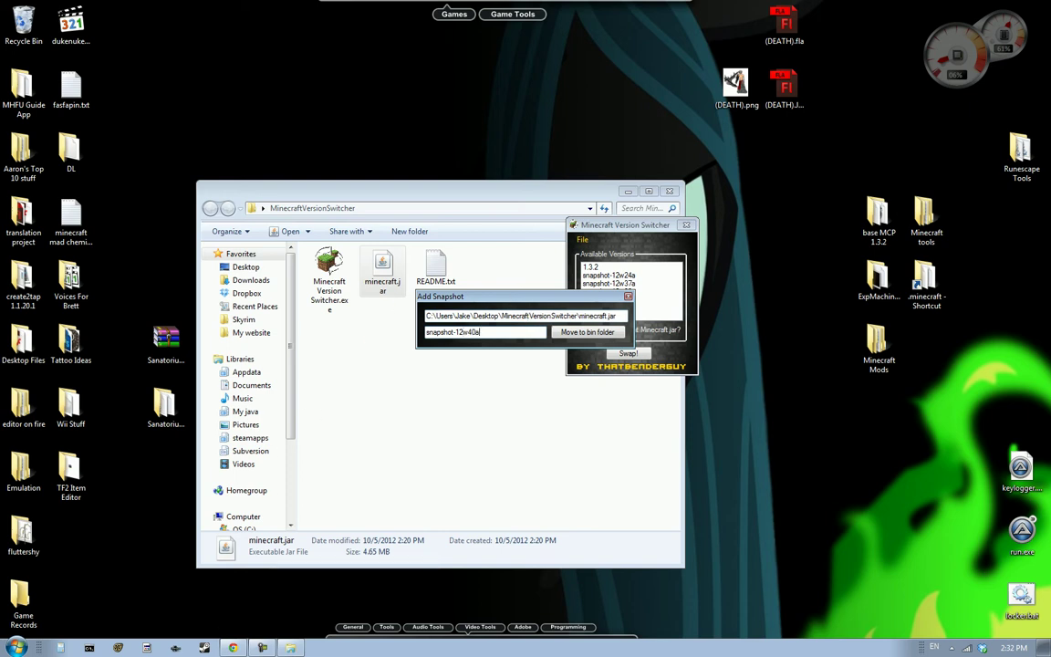
- Check the snapshot name on the mojang.com page in Chrome and minimize the browser again
click(262, 648)
click(235, 648)
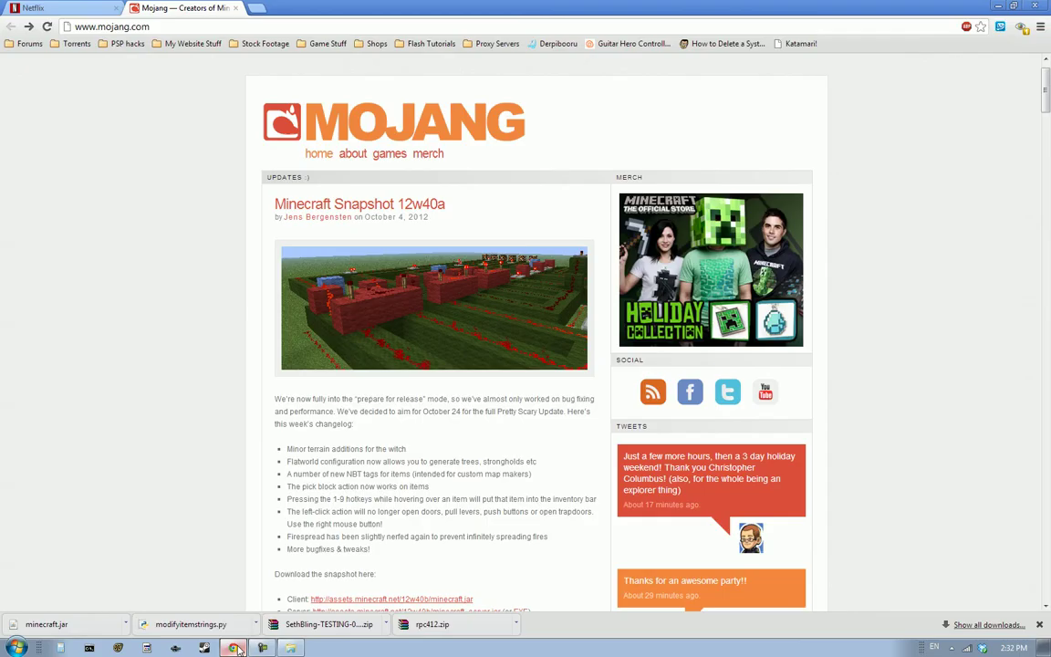
click(235, 647)
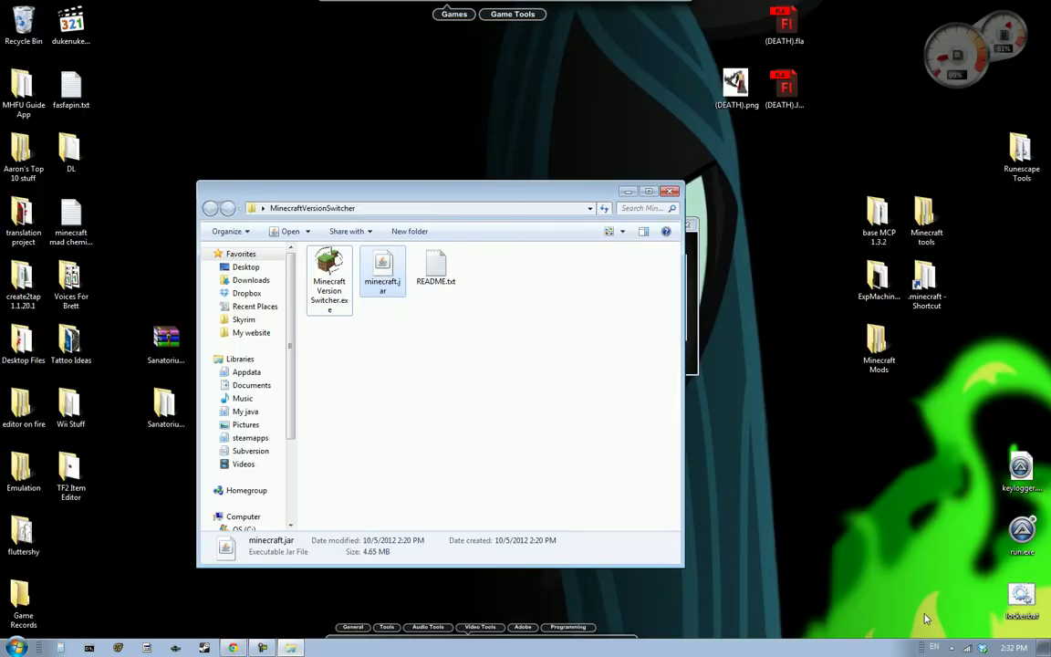
- Bring the Add Snapshot dialog back in front of the MinecraftVersionSwitcher folder window
click(952, 649)
click(927, 421)
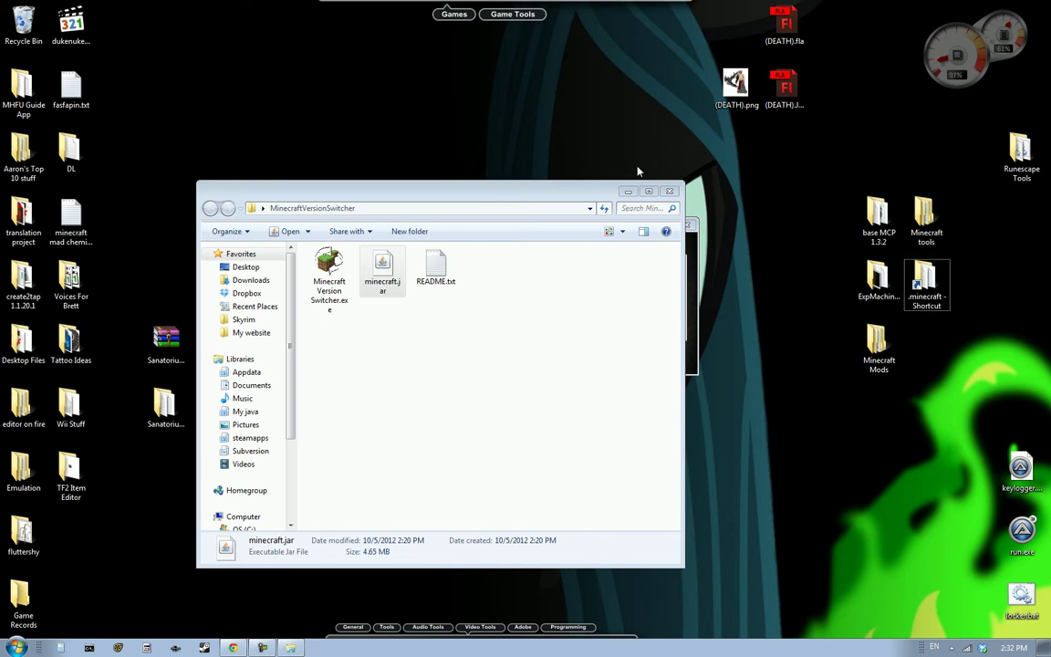
key(ctrl+shift+Escape)
click(890, 135)
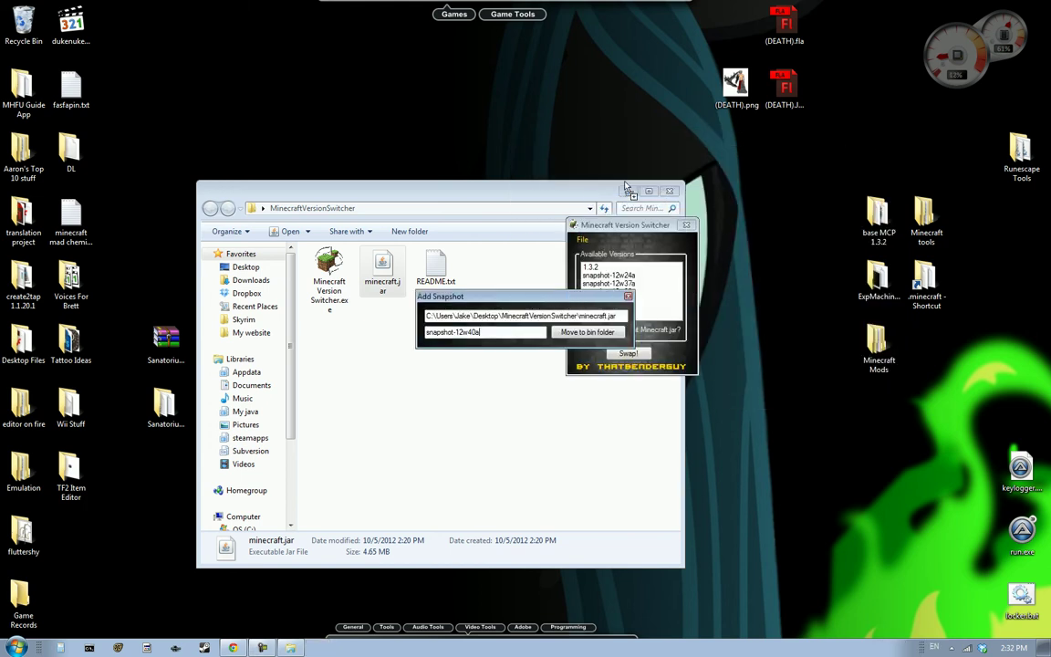
- Move the downloaded minecraft.jar to the bin folder as snapshot-12w40a and select it among the available versions
click(591, 333)
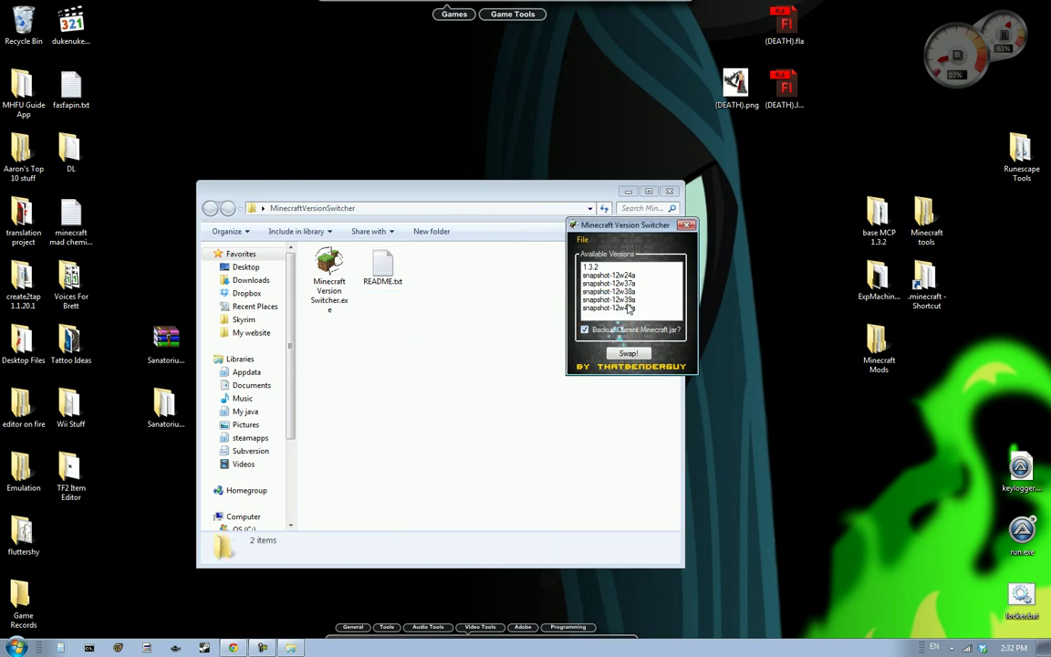
click(610, 308)
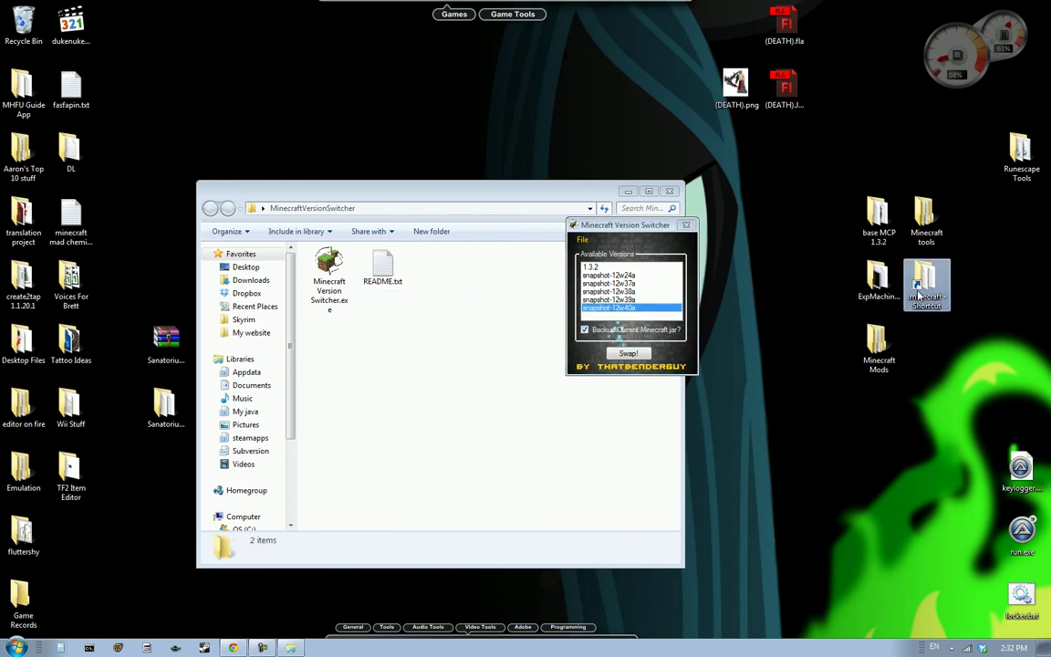
- Inspect minecraft-snapshot-12w40a.jar in the .minecraft bin folder and the jars in its backUpJars subfolder, and close the window
double_click(925, 283)
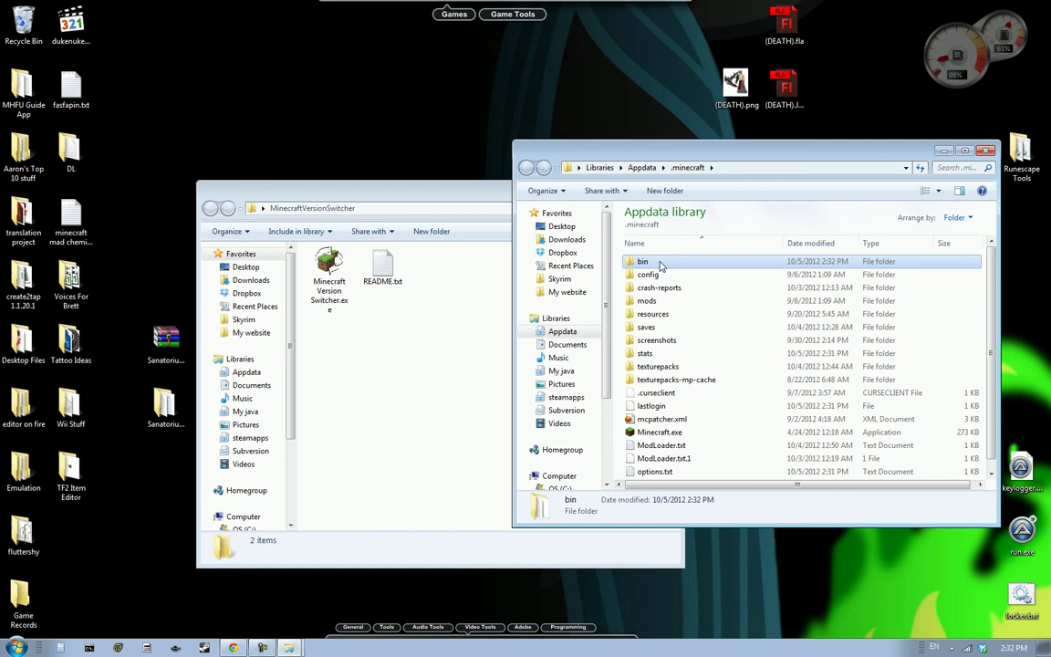
double_click(661, 263)
click(734, 459)
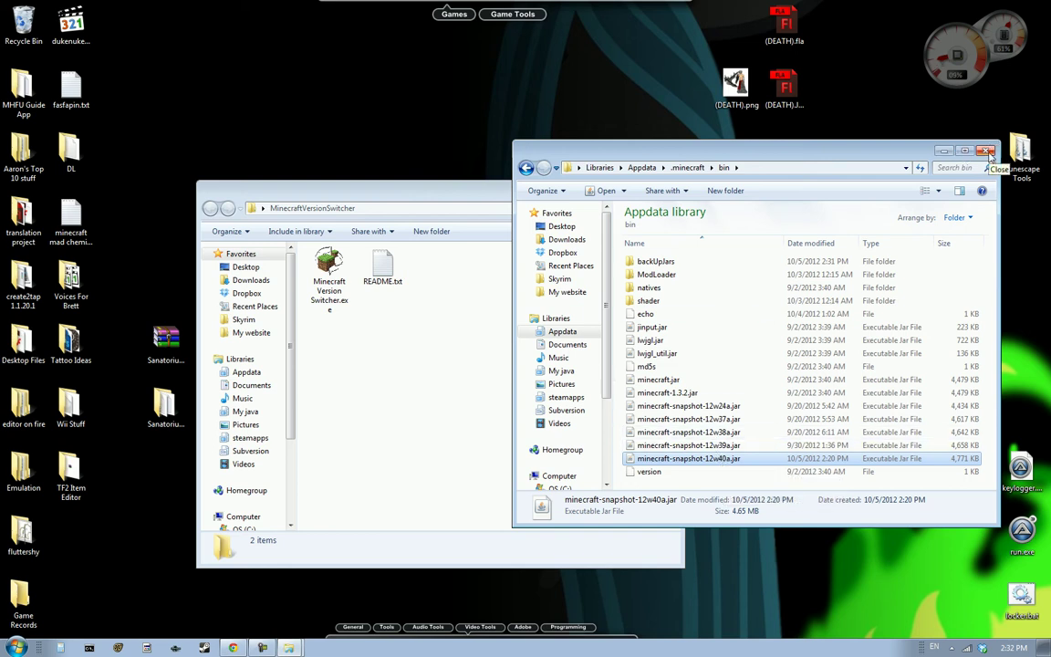
click(654, 263)
double_click(654, 264)
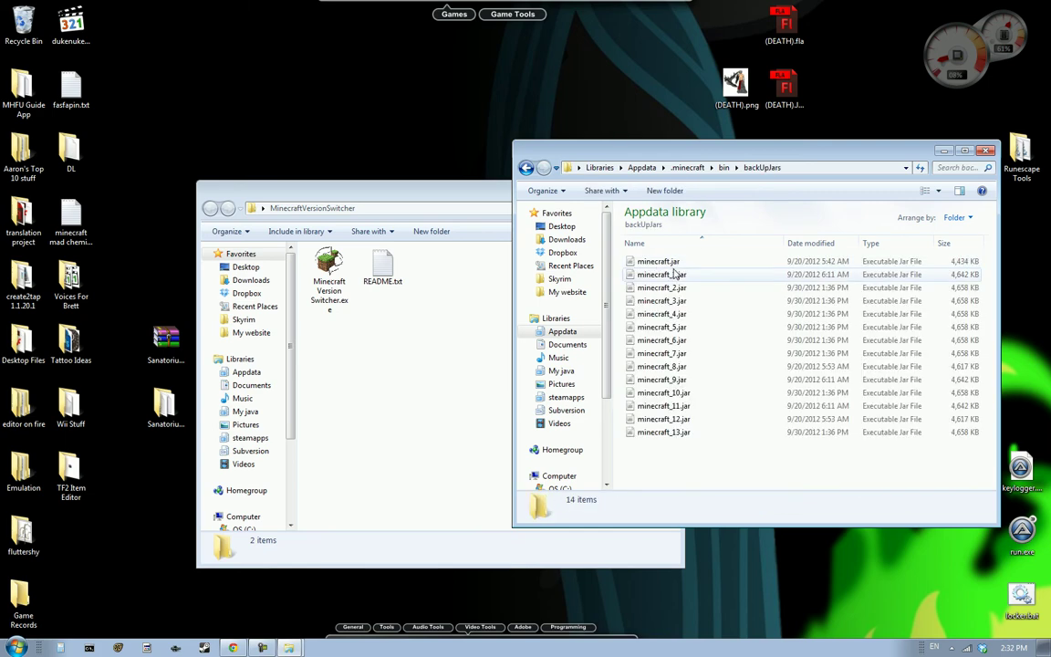
click(987, 151)
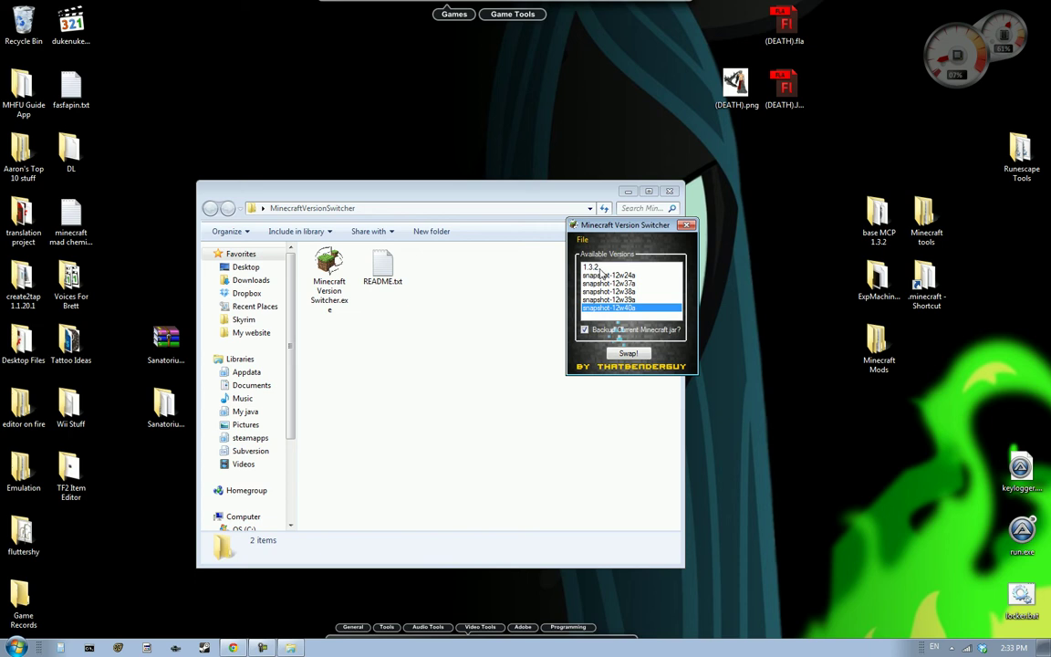
- Swap the game to snapshot-12w40a with the backup of the current Minecraft jar enabled
click(605, 268)
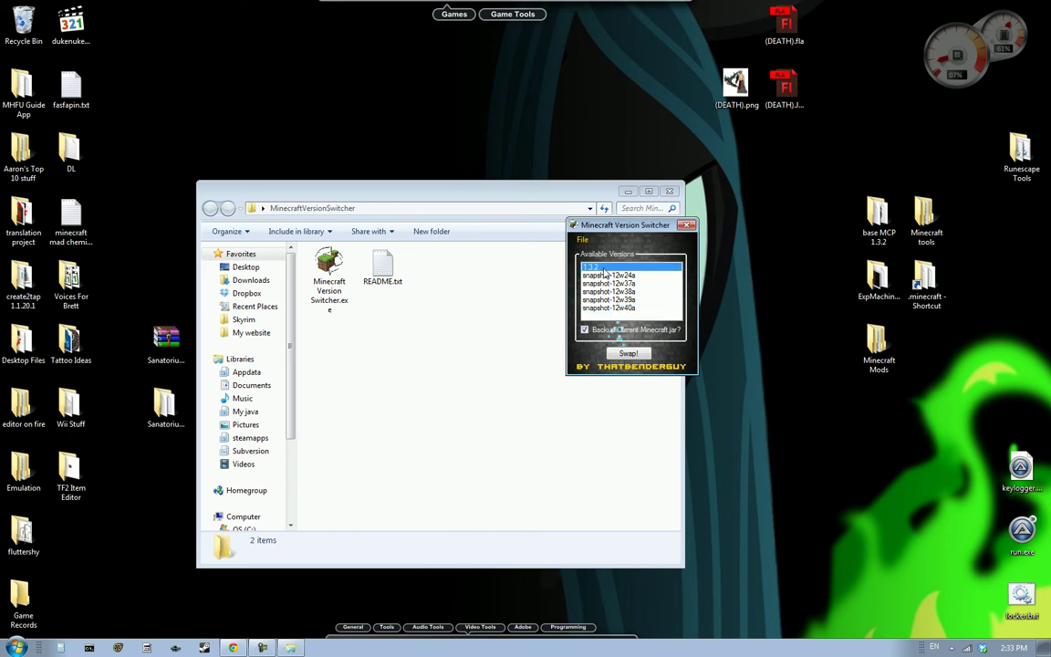
click(624, 310)
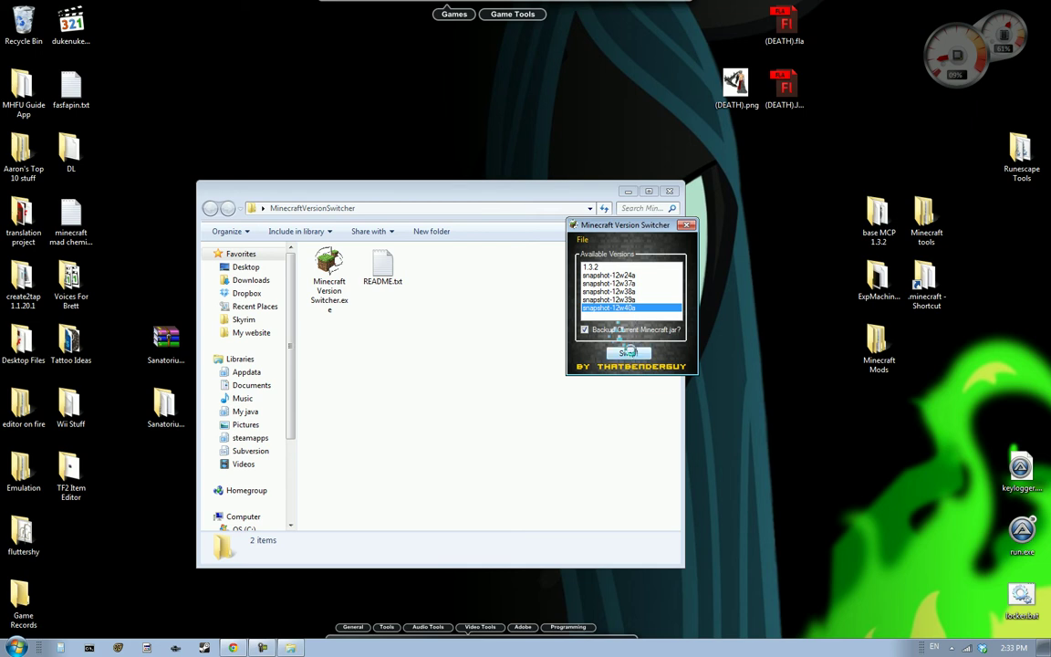
click(627, 352)
click(580, 364)
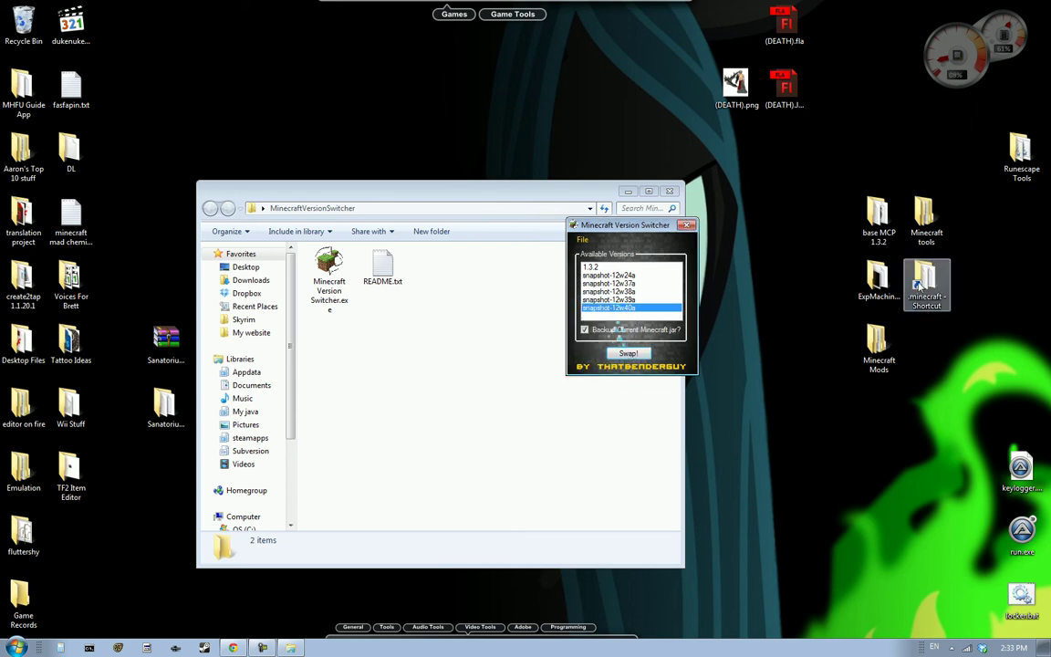
- Check the backUpJars folder inside .minecraft bin for the newest backup jar and close the window
double_click(918, 286)
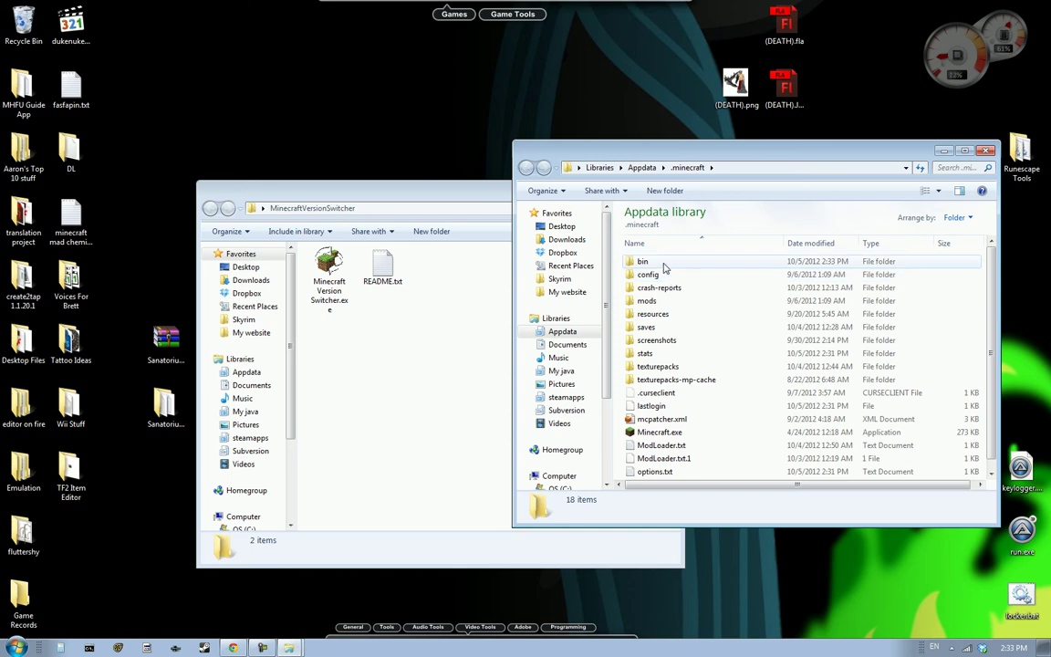
double_click(665, 264)
double_click(665, 264)
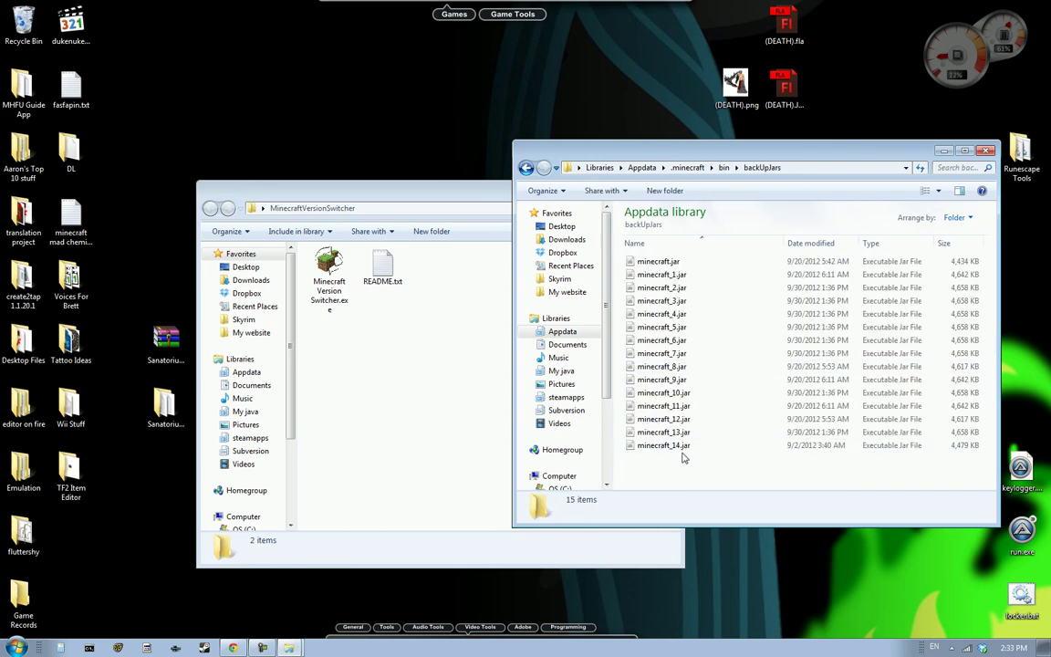
click(681, 445)
click(686, 462)
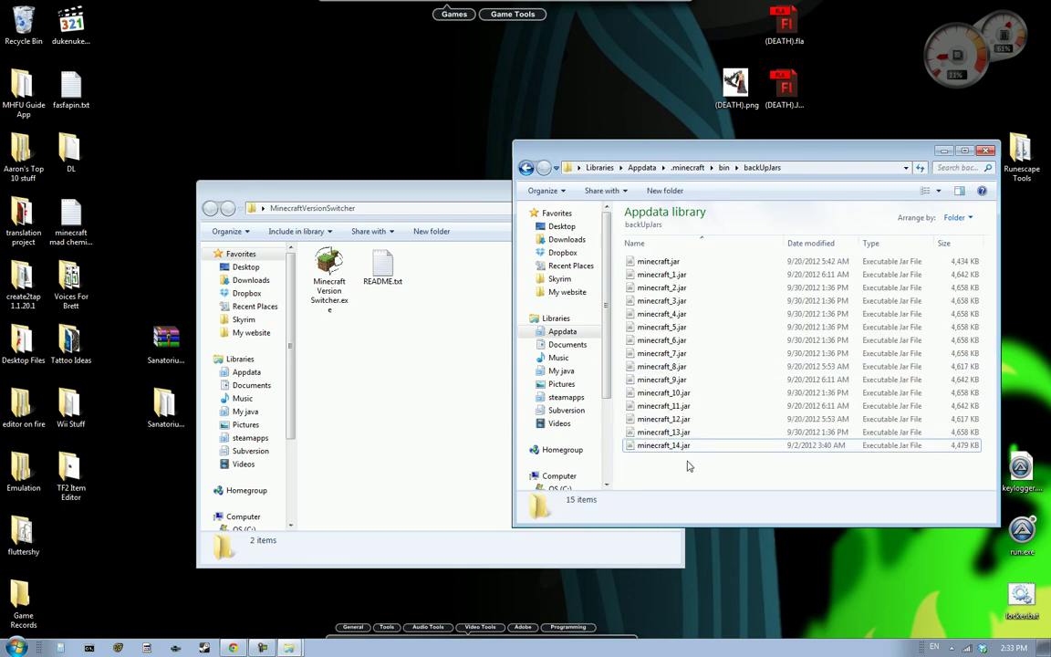
click(988, 152)
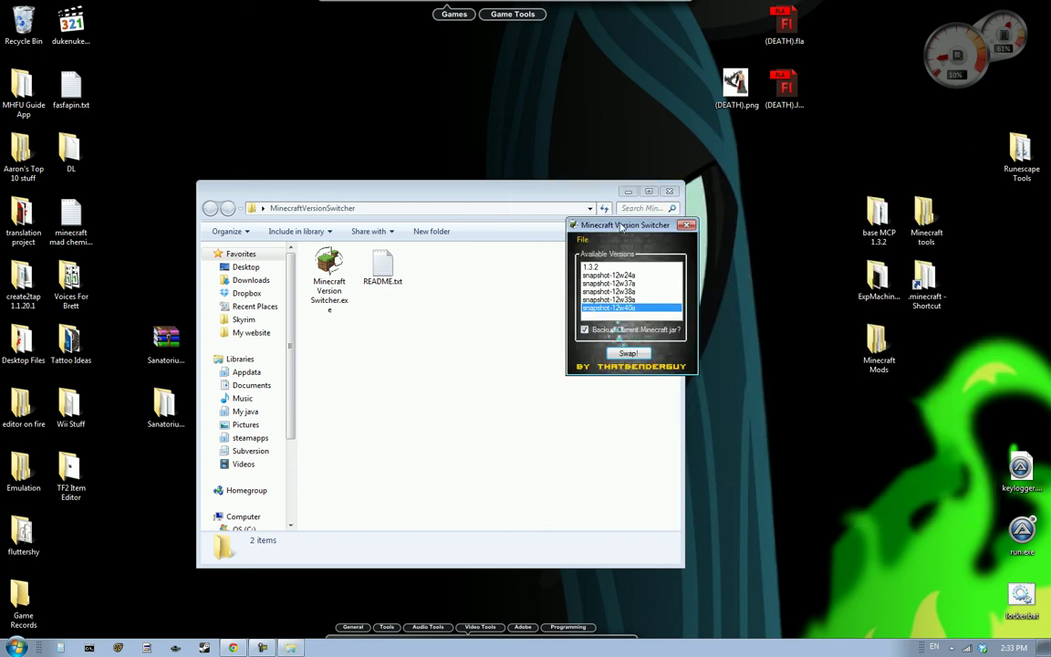
- Clear the backups in Minecraft Version Switcher, confirming the deletion of all files in the backups folder
drag(607, 234, 570, 273)
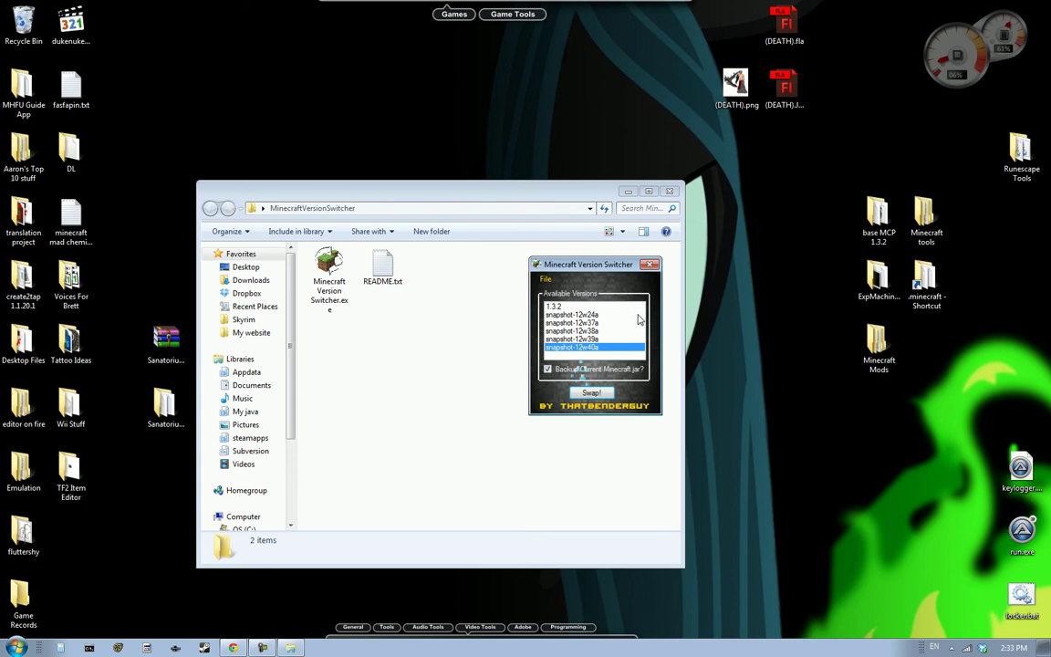
click(553, 281)
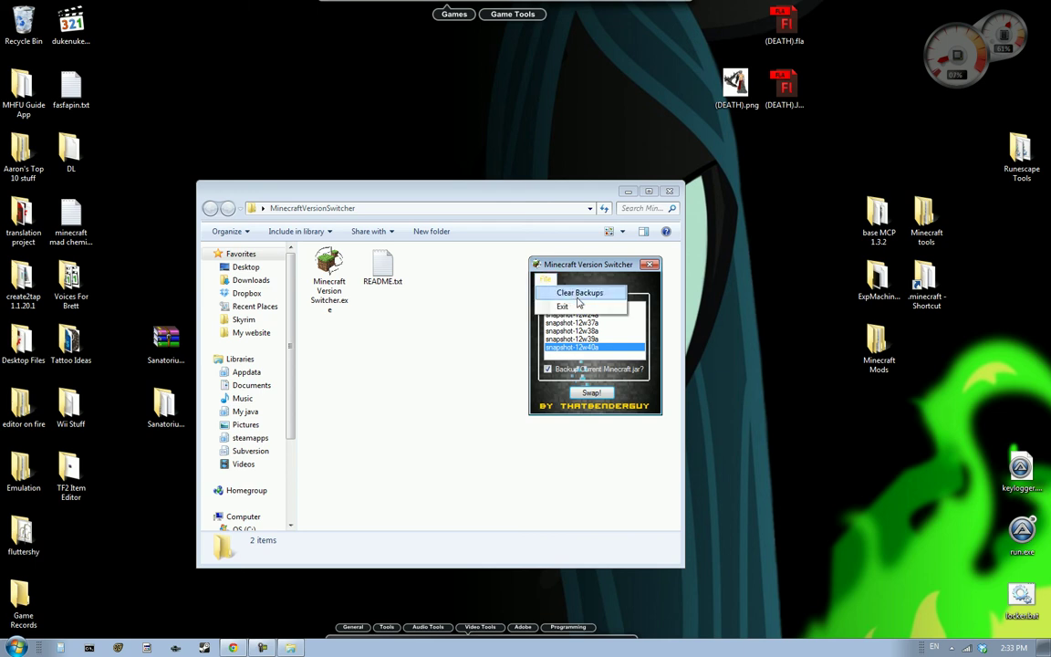
click(568, 290)
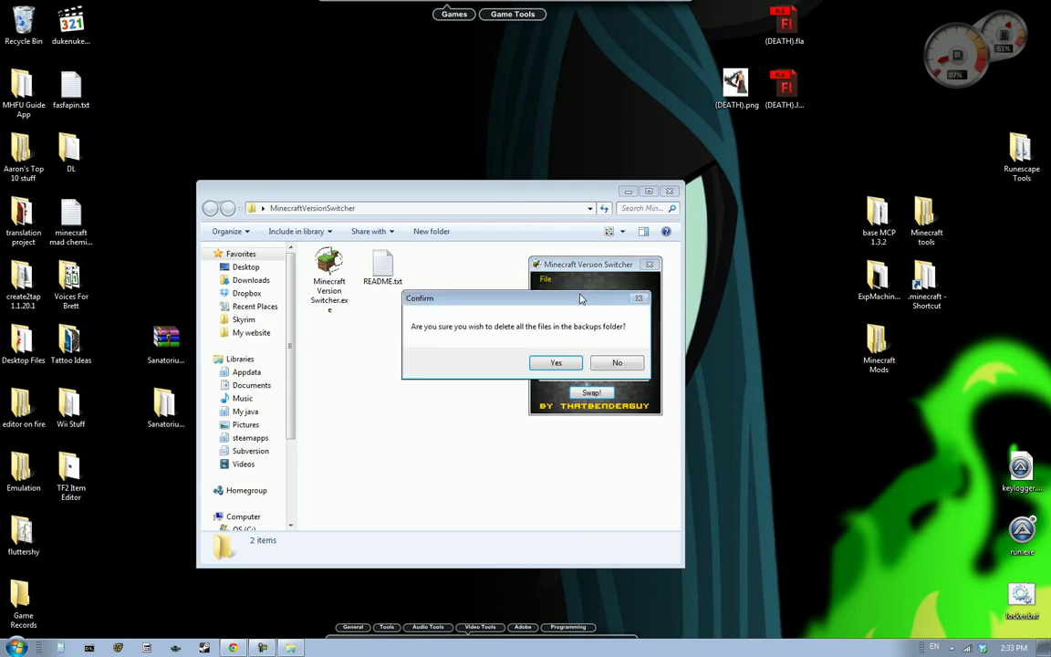
click(560, 363)
- Reopen the backUpJars folder inside .minecraft bin to check its contents after the clearing, and dismiss the window
double_click(926, 278)
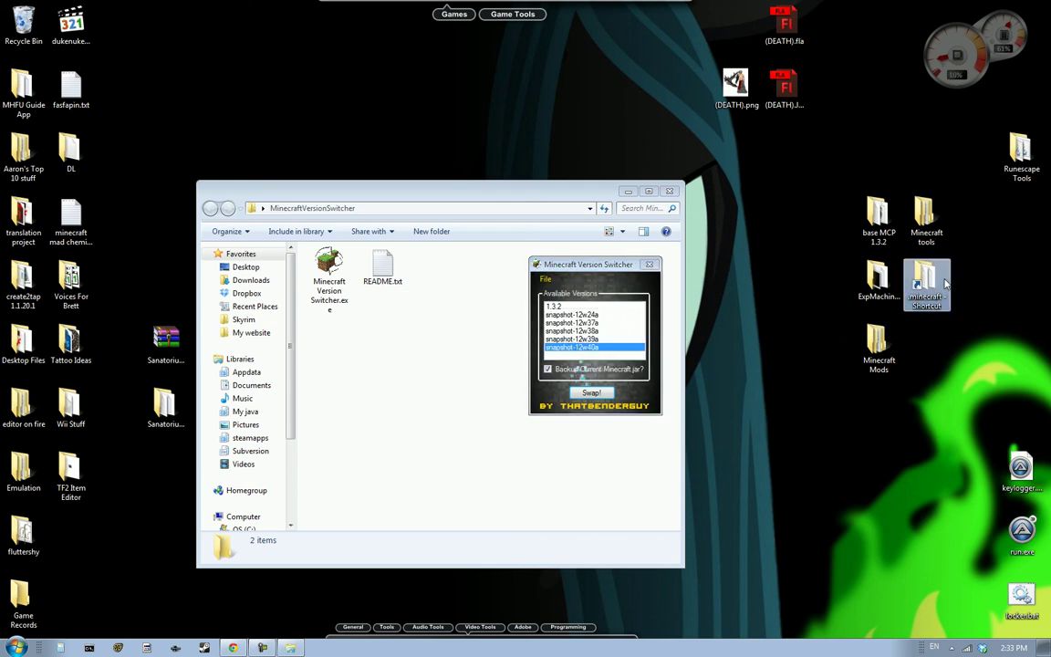
double_click(653, 262)
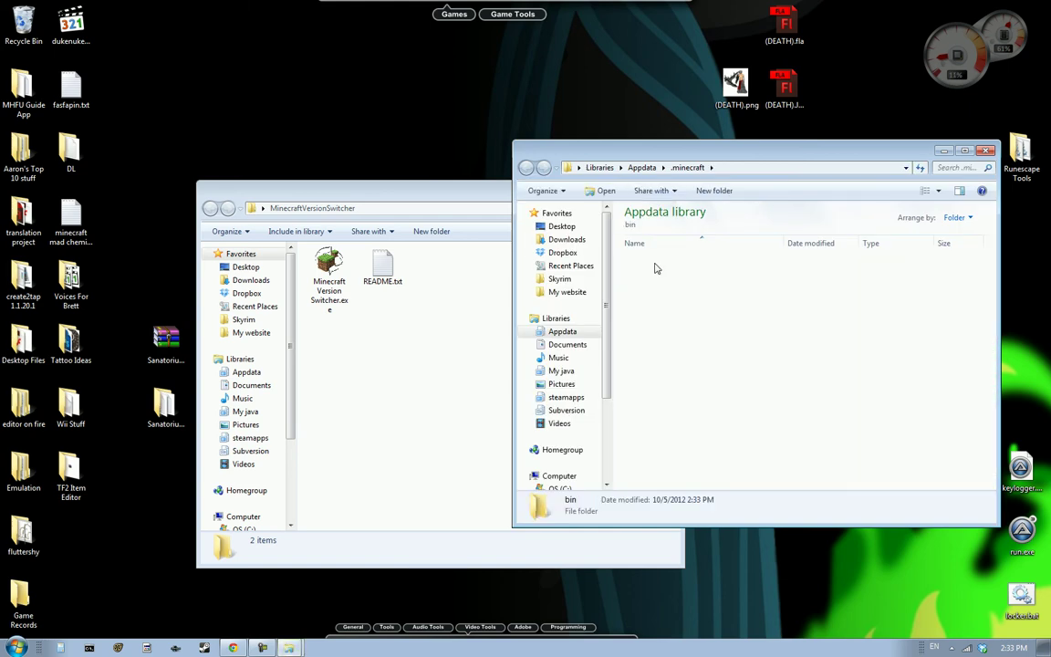
double_click(655, 263)
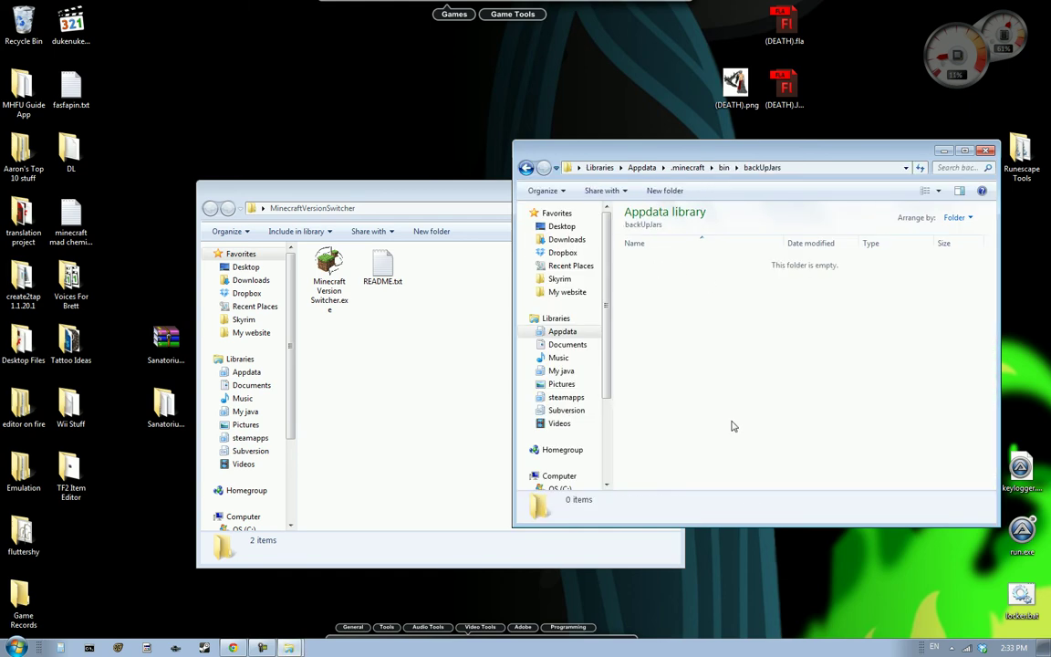
drag(732, 424, 616, 246)
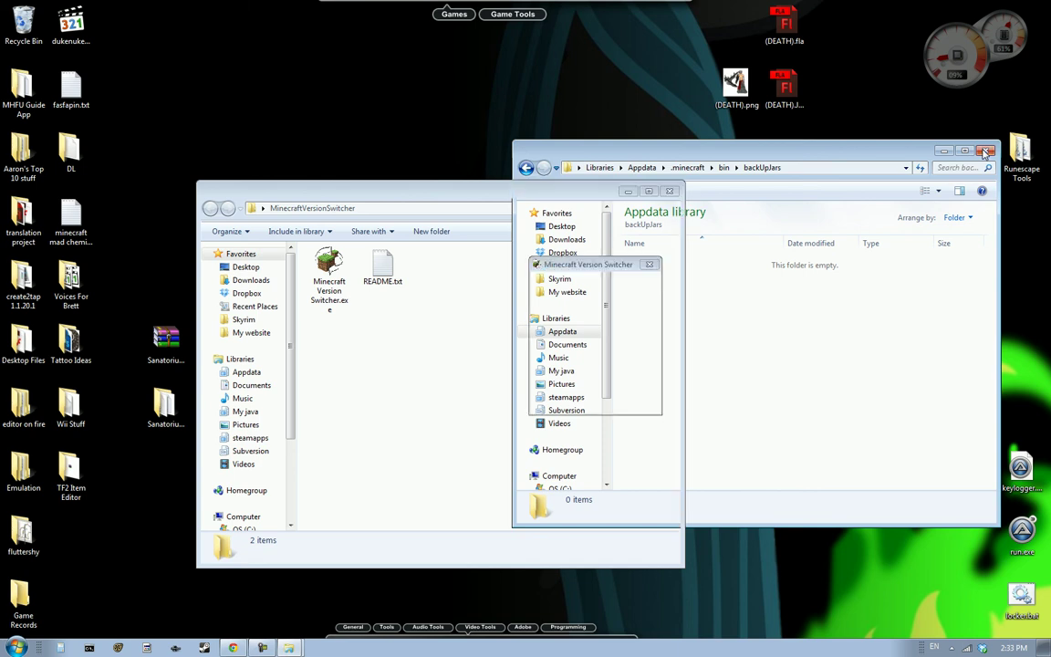
click(944, 151)
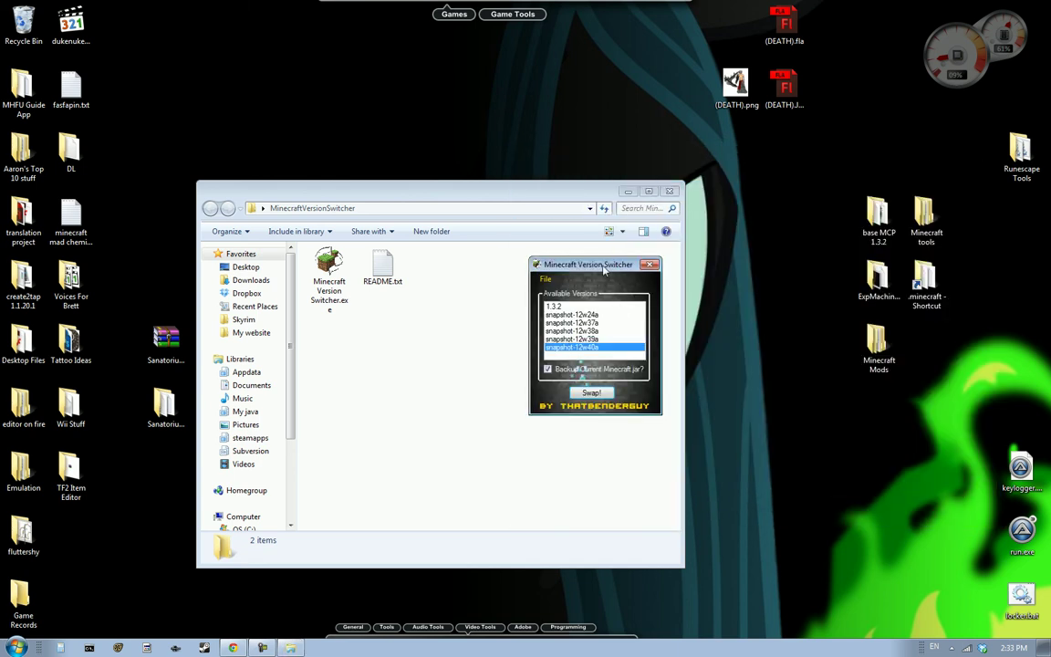
mouse_move(604, 267)
mouse_down()
mouse_move(551, 256)
mouse_move(611, 267)
mouse_move(617, 256)
mouse_up()
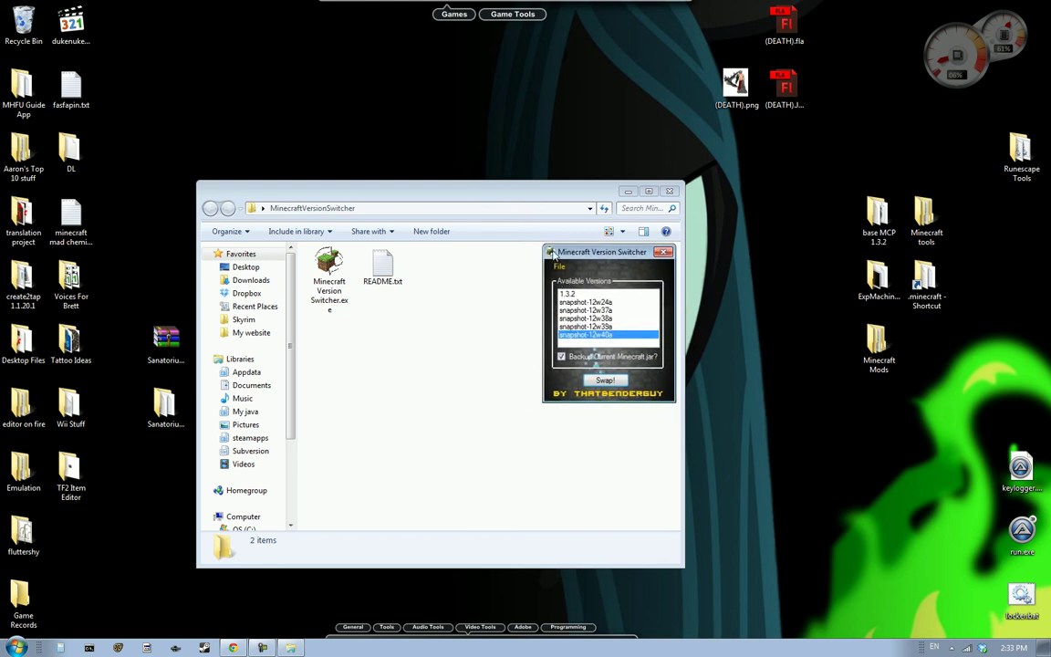
click(559, 267)
click(608, 260)
drag(614, 258, 591, 259)
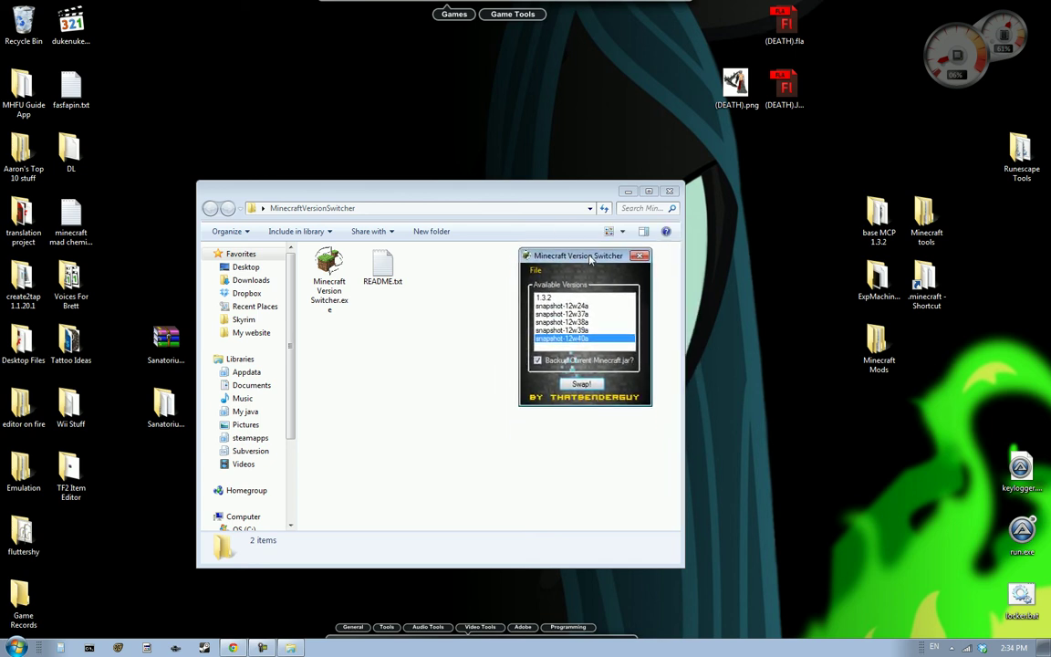